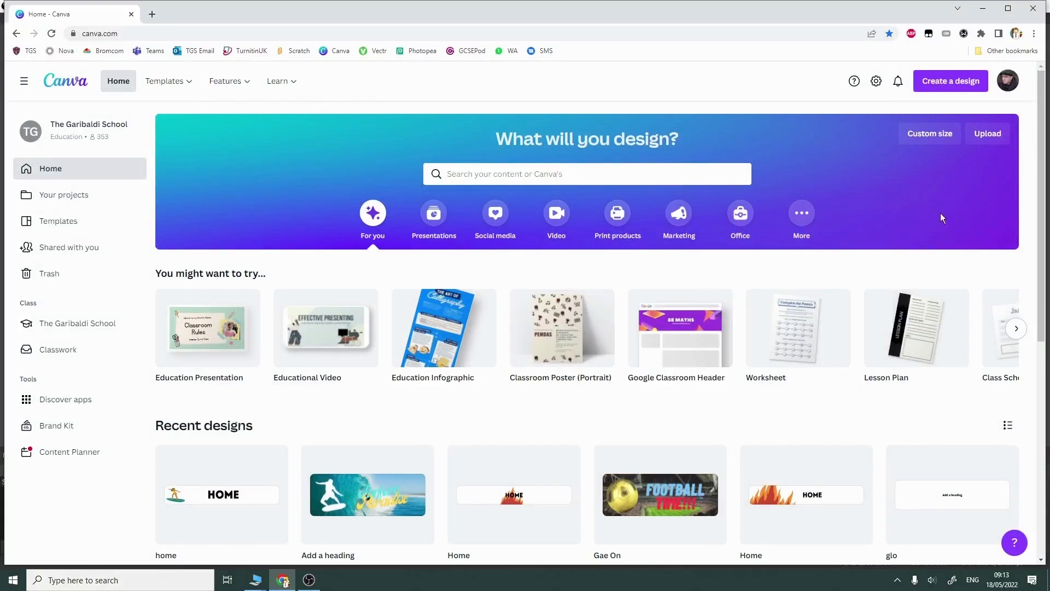
# Step: Create a new custom-size design 1024 px wide and 300 px high
pyautogui.click(931, 140)
pyautogui.write('1024')
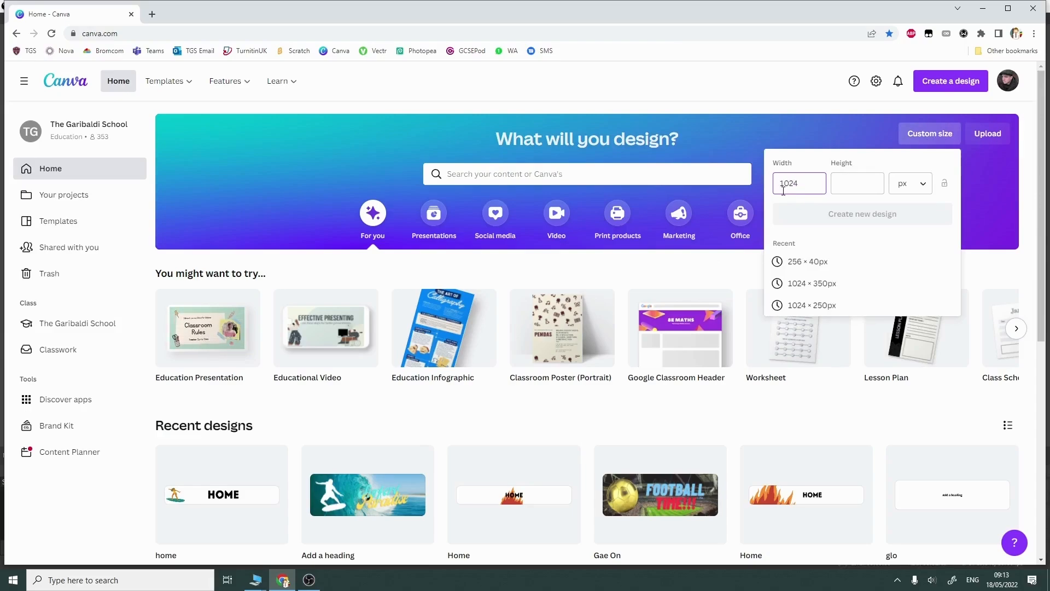
pyautogui.click(852, 191)
pyautogui.write('300')
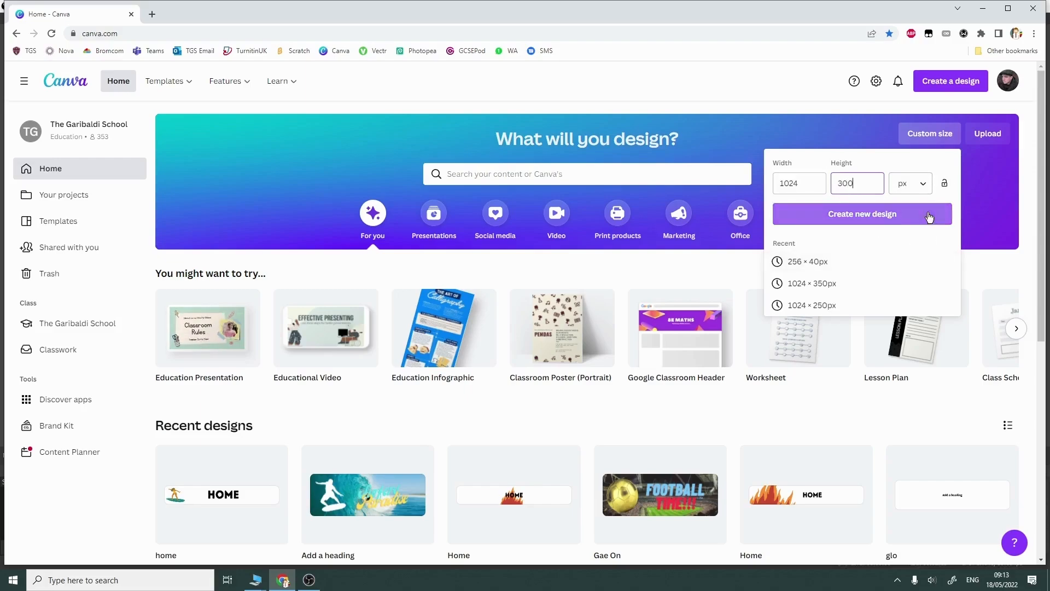
pyautogui.click(902, 215)
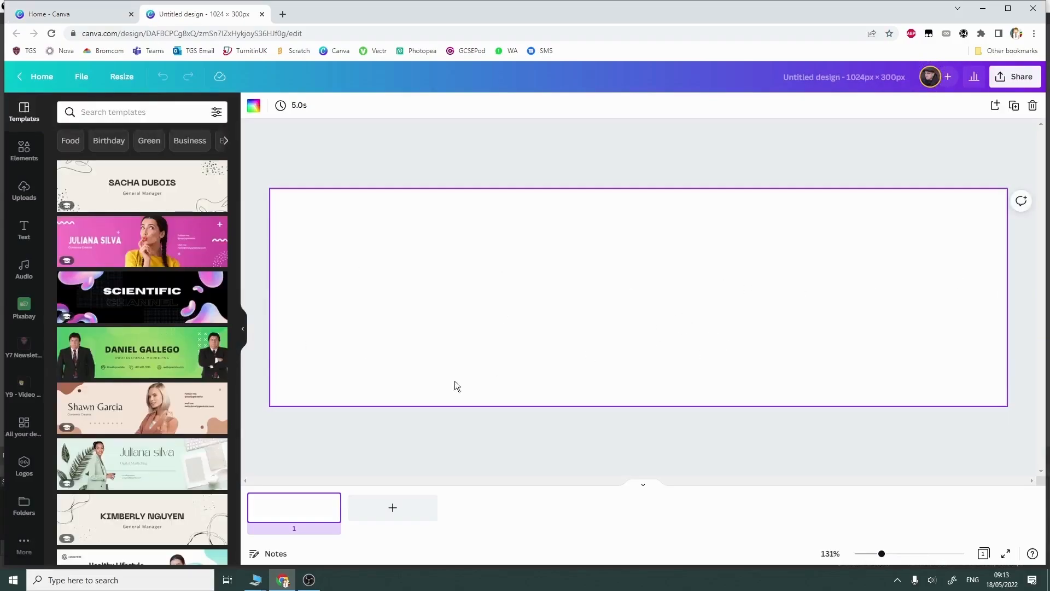
pyautogui.click(22, 157)
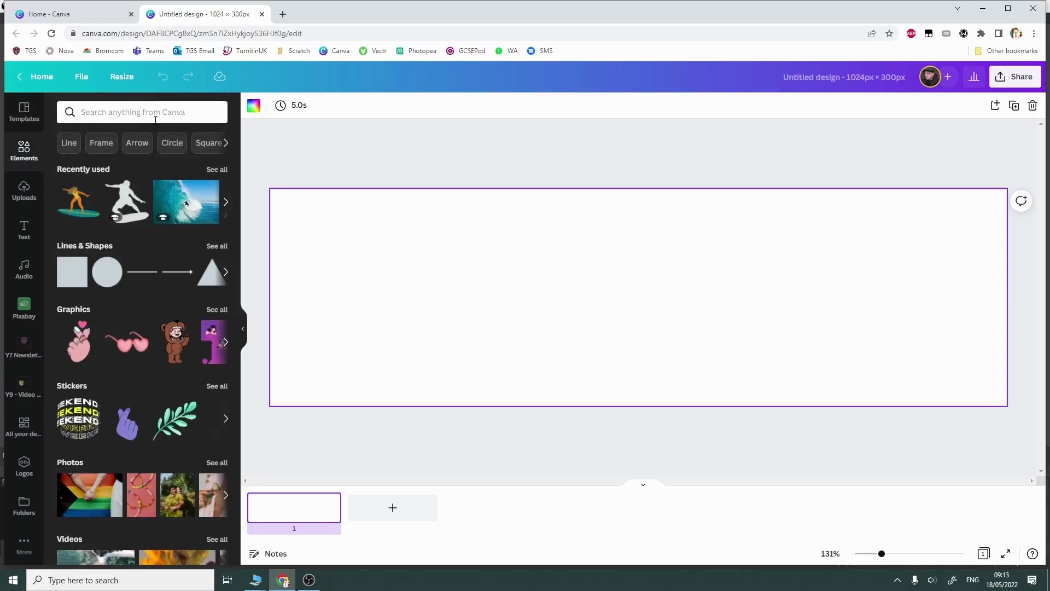
pyautogui.click(37, 231)
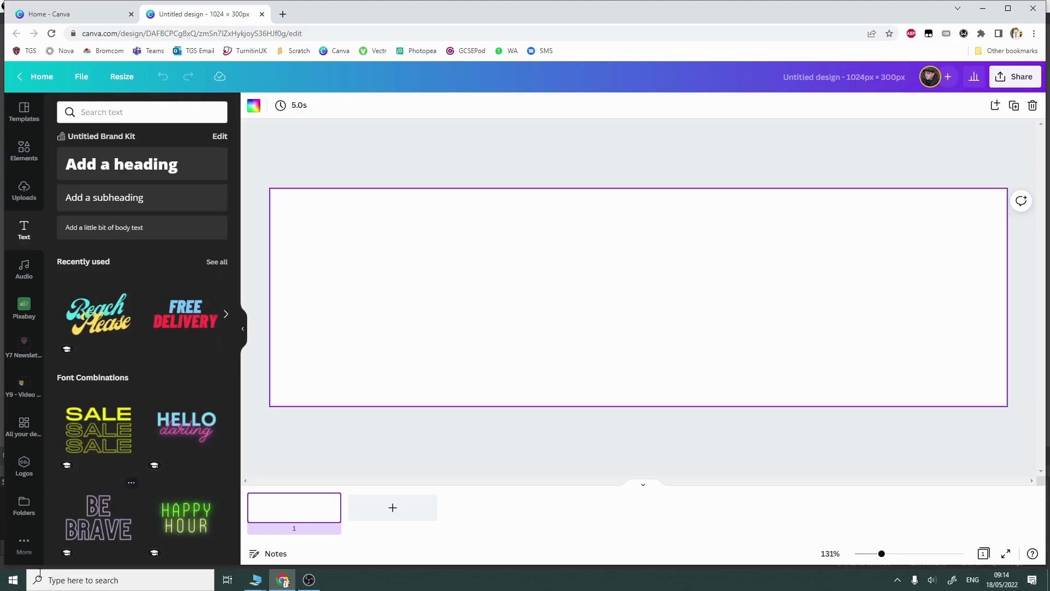
pyautogui.click(22, 556)
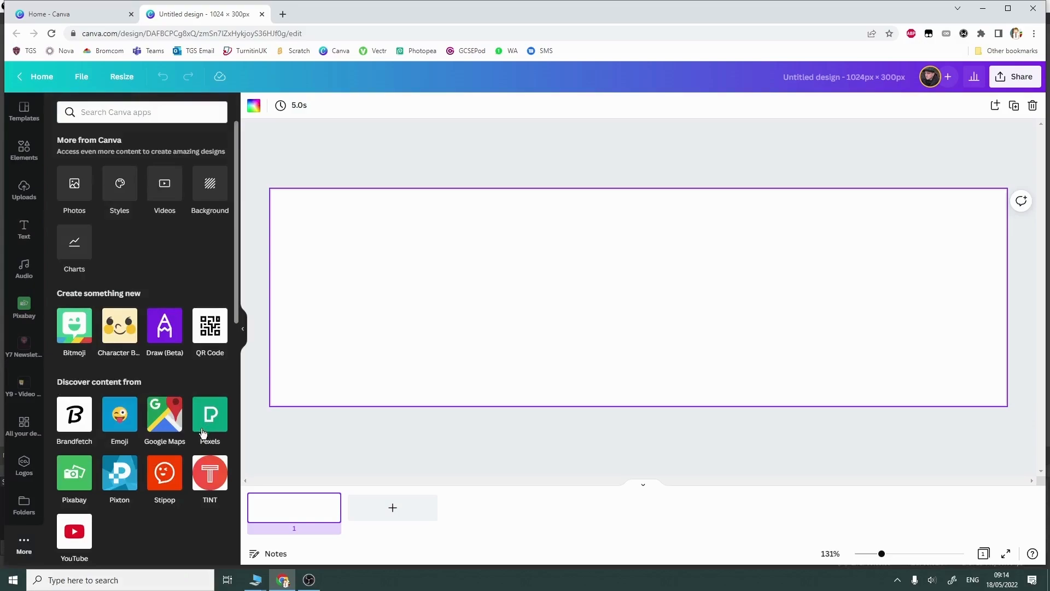
pyautogui.click(22, 313)
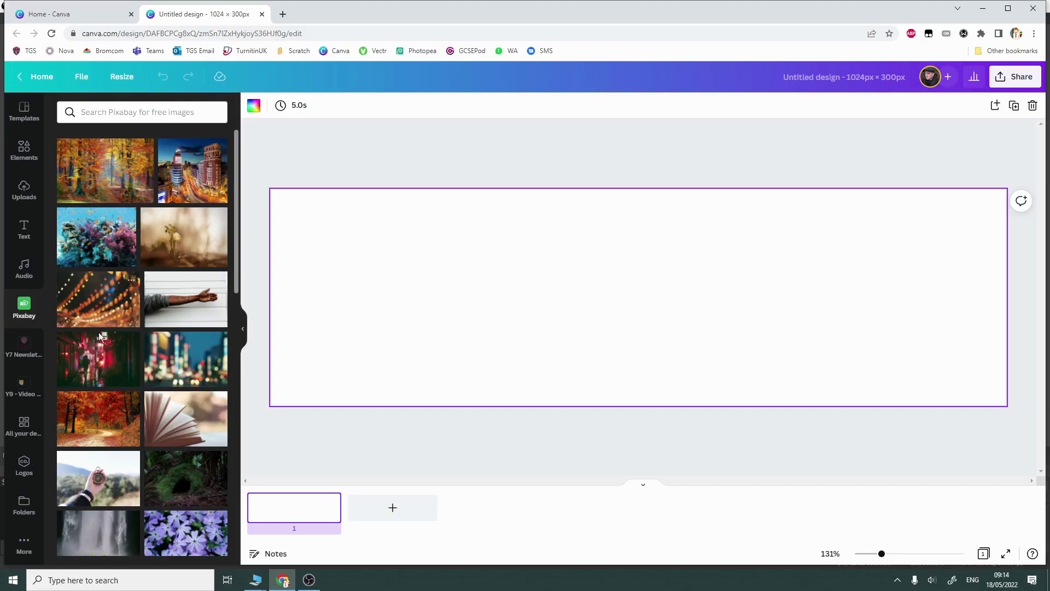
pyautogui.click(23, 191)
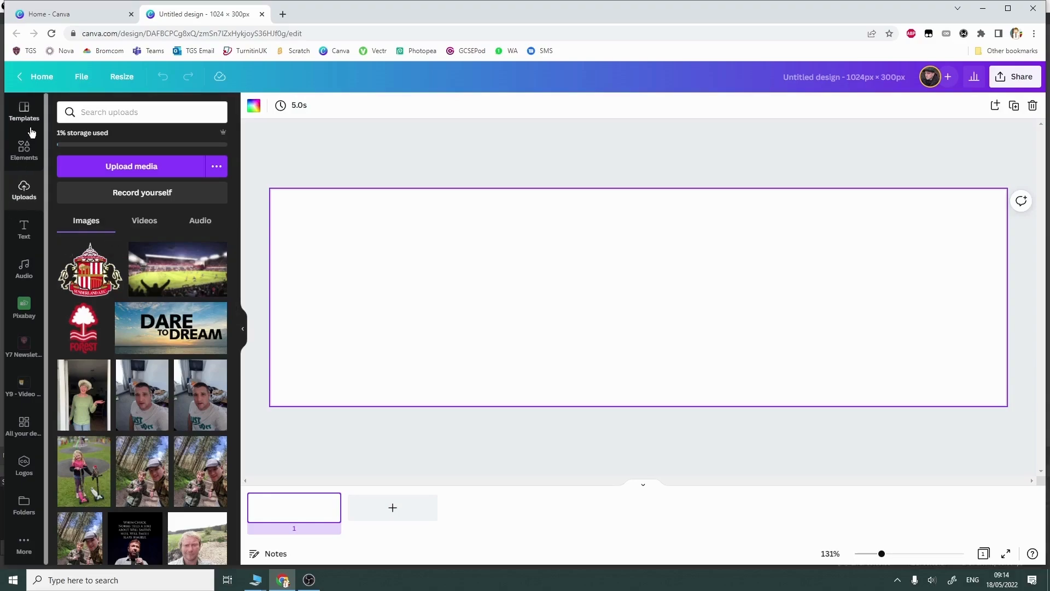
# Step: Search the elements for "sea" and restrict the results to photos
pyautogui.click(16, 154)
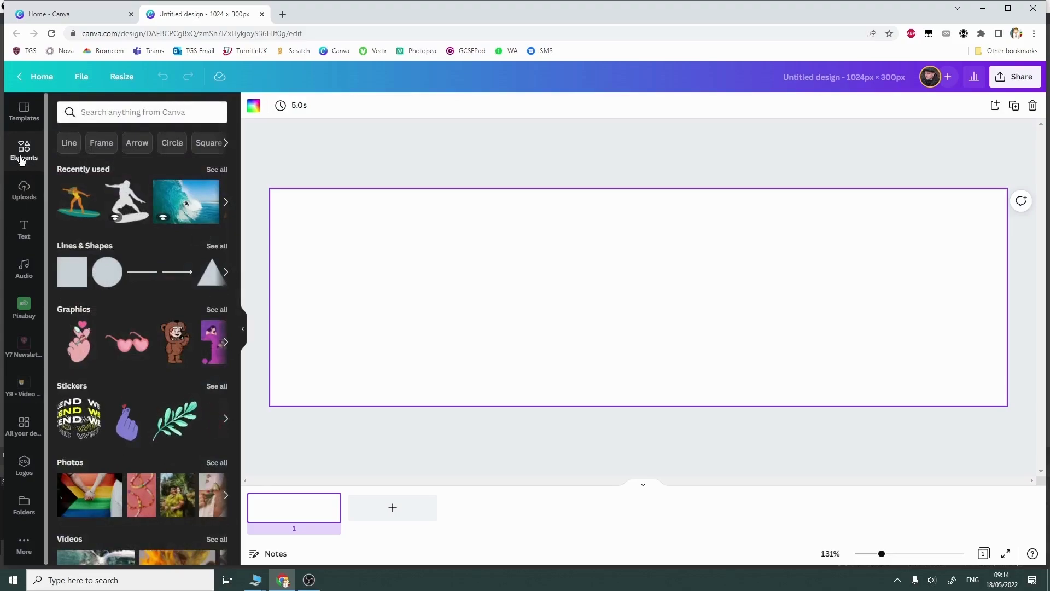
pyautogui.click(115, 112)
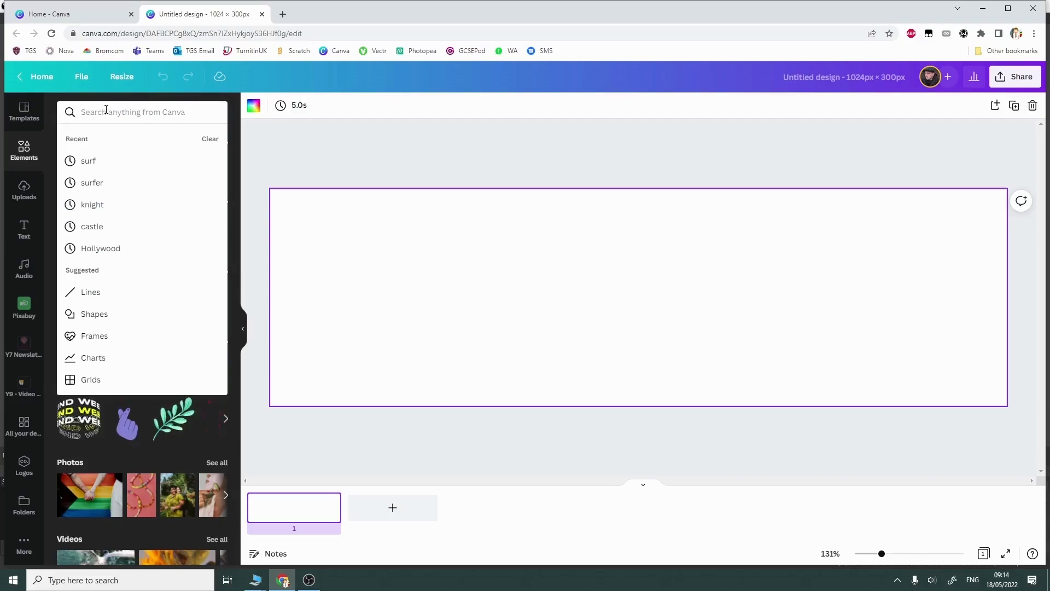
pyautogui.write('sea')
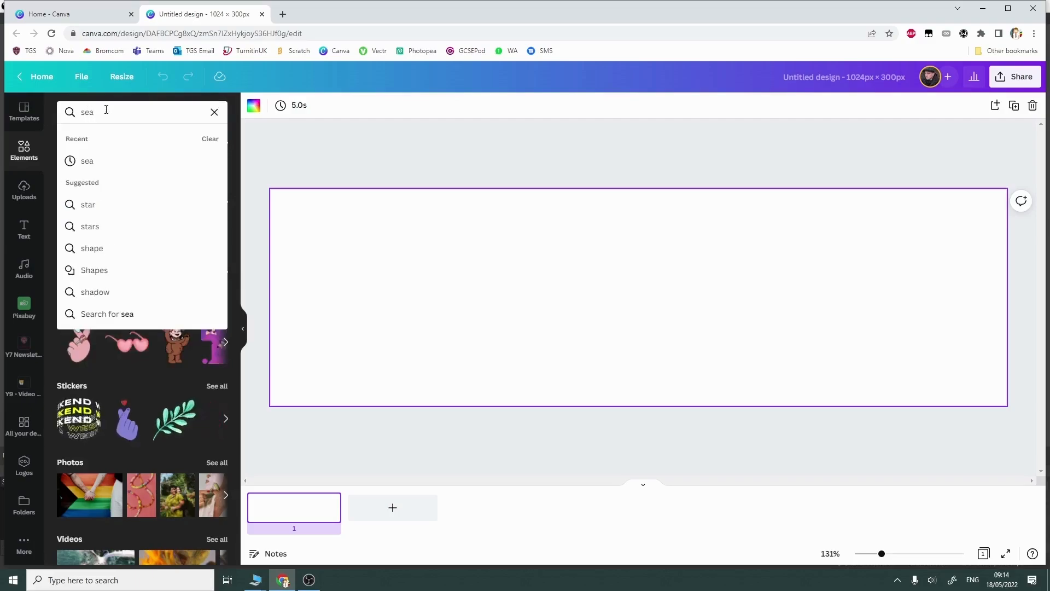
pyautogui.press('Return')
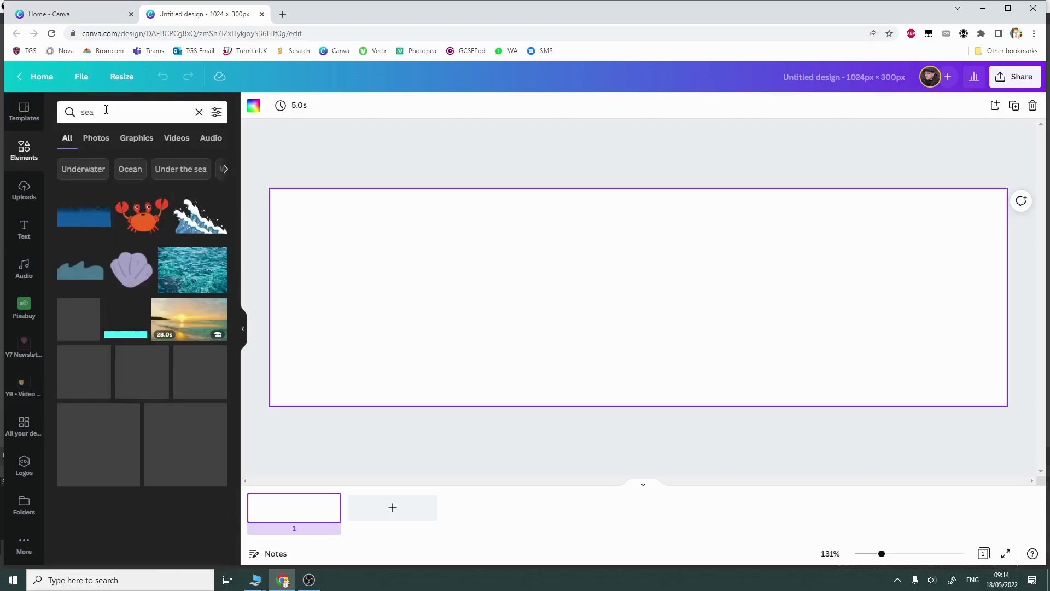
pyautogui.click(97, 139)
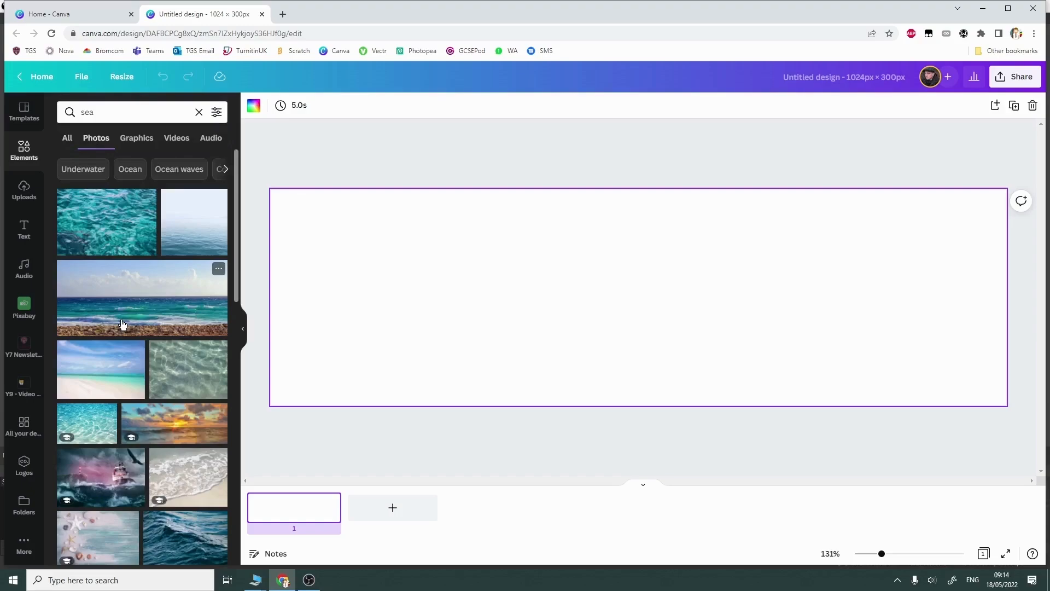
pyautogui.moveTo(124, 321); pyautogui.dragTo(617, 249)
pyautogui.moveTo(528, 289); pyautogui.dragTo(518, 281)
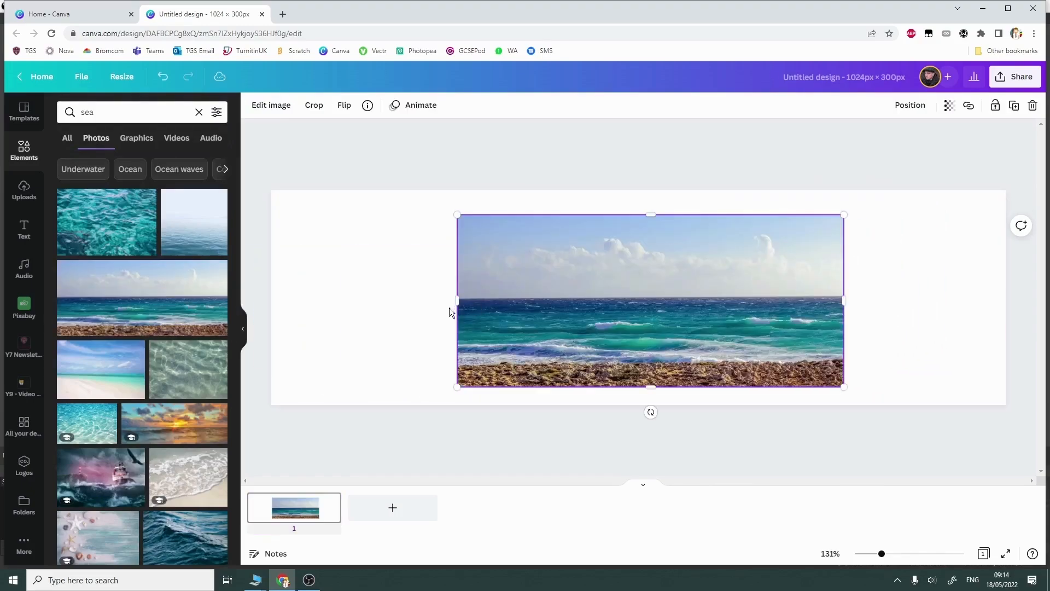
pyautogui.moveTo(456, 302); pyautogui.dragTo(371, 300)
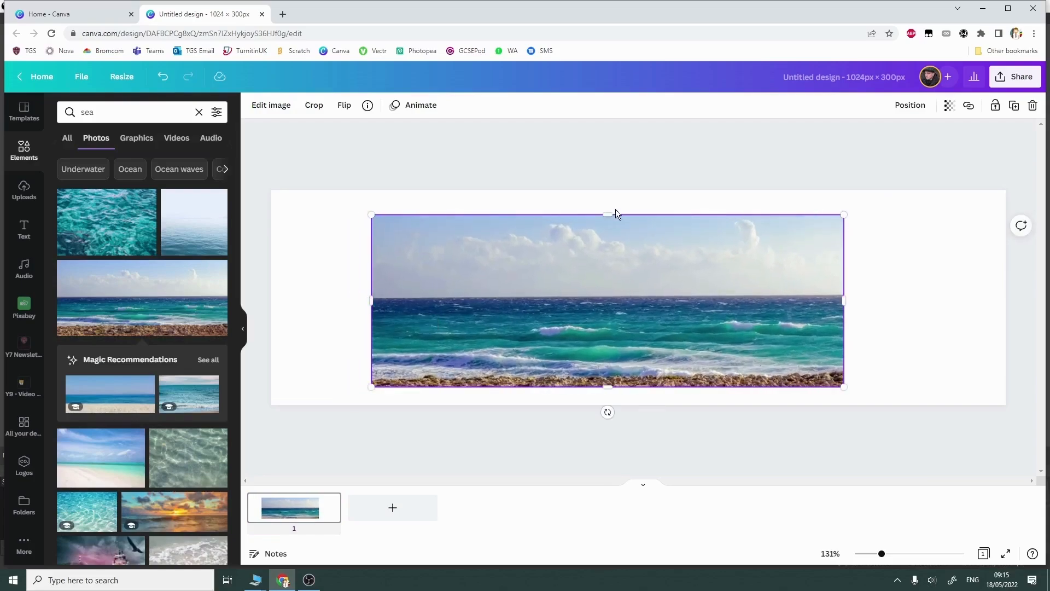
pyautogui.moveTo(604, 214); pyautogui.dragTo(604, 190)
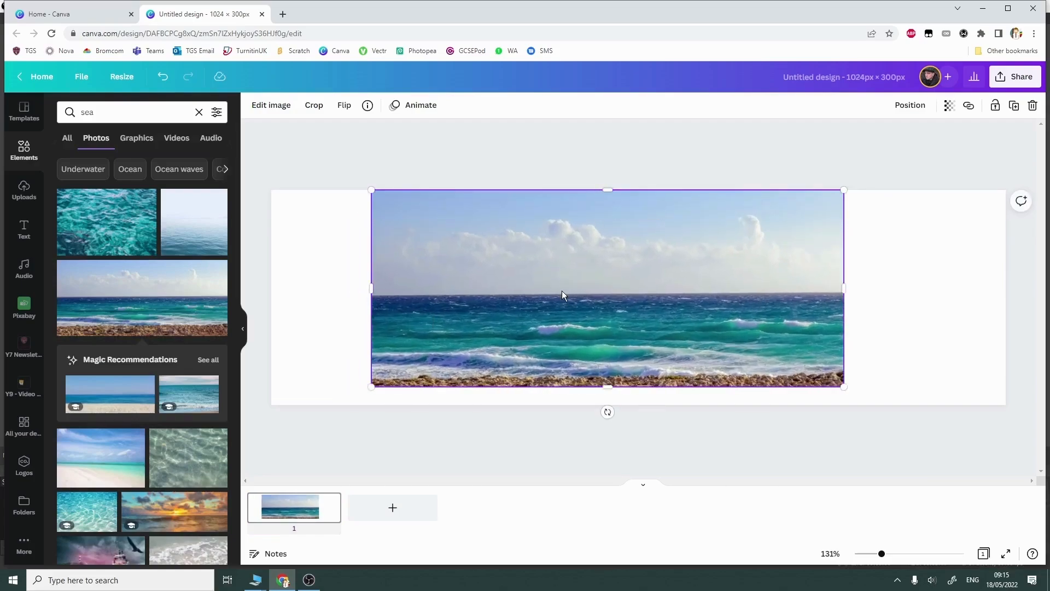
pyautogui.press('Delete')
# Step: Set the wide photo of the sea with a rocky shore as the background filling the whole page
pyautogui.moveTo(123, 324); pyautogui.dragTo(280, 286)
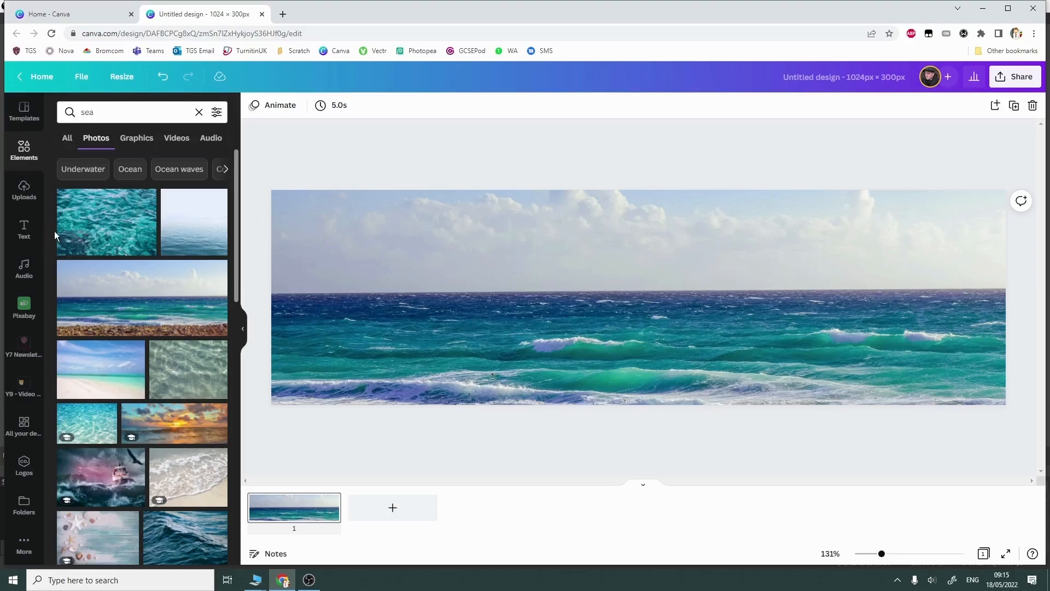
# Step: Add a heading in the sky near the upper edge of the banner and change its text to "Surfs Up"
pyautogui.click(25, 234)
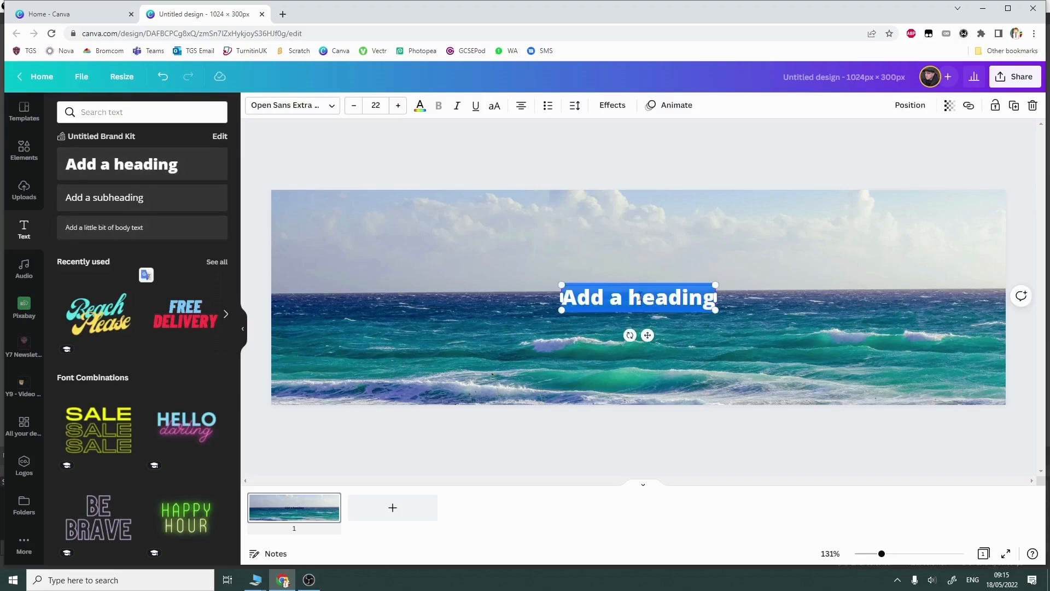
pyautogui.moveTo(638, 281); pyautogui.dragTo(634, 207)
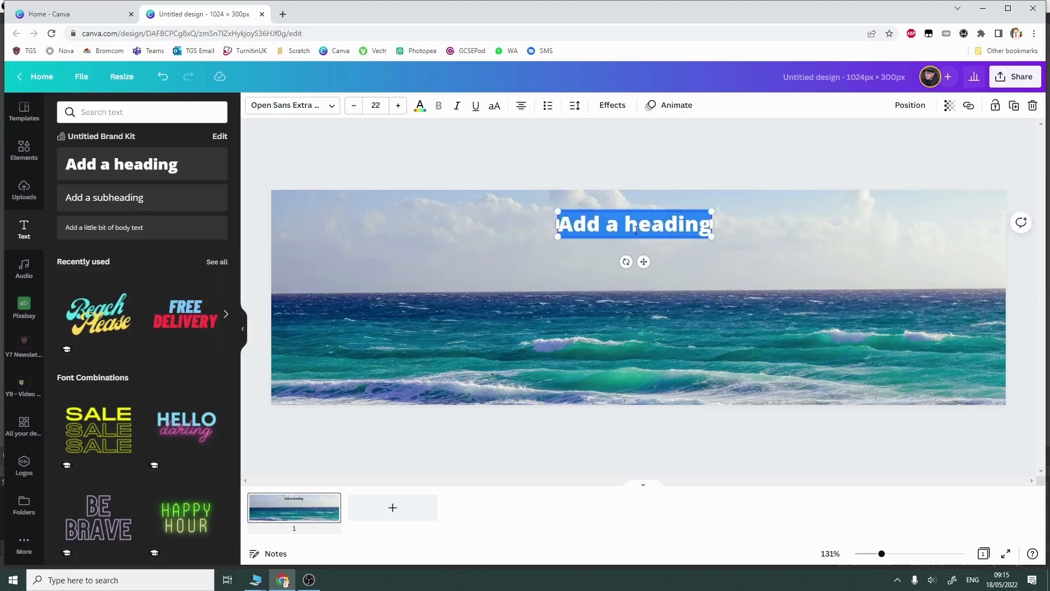
pyautogui.doubleClick(635, 229)
pyautogui.click(636, 230)
pyautogui.write('Surfs')
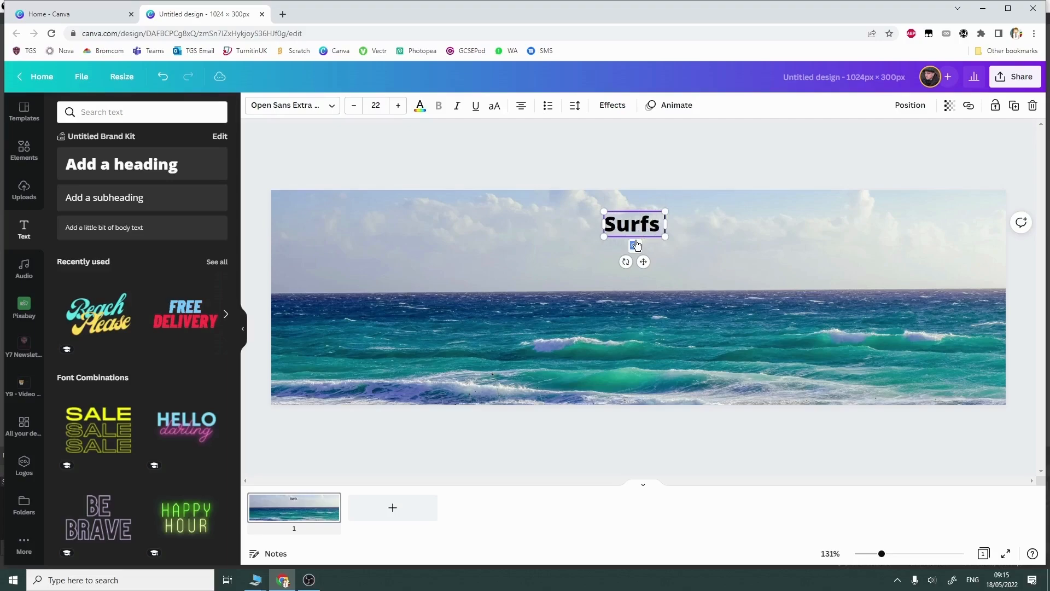
pyautogui.write(' Up')
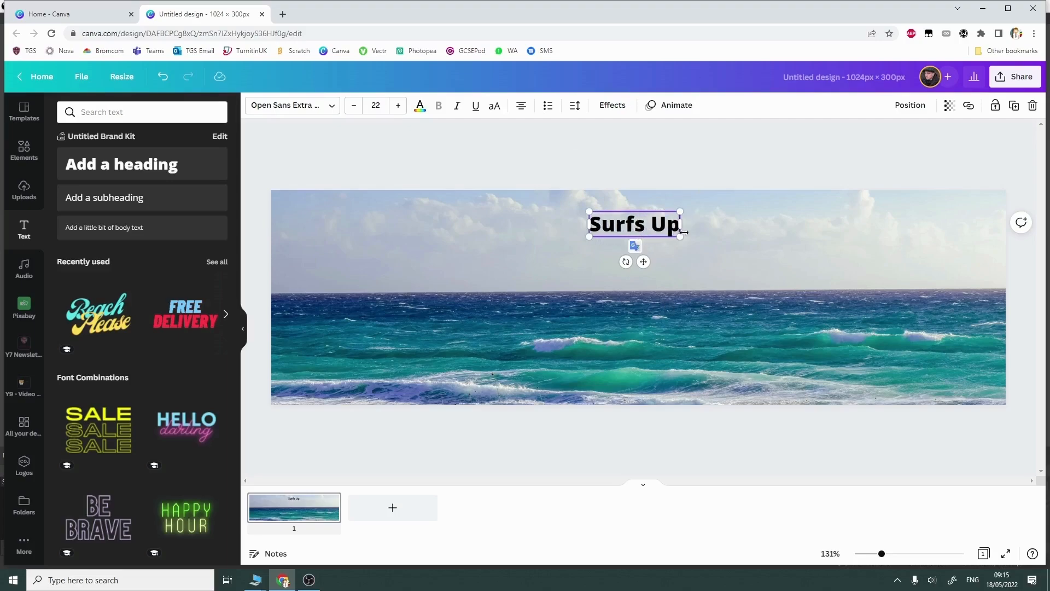
# Step: Change the font of the "Surfs Up" heading to Intro Rust
pyautogui.tripleClick(660, 227)
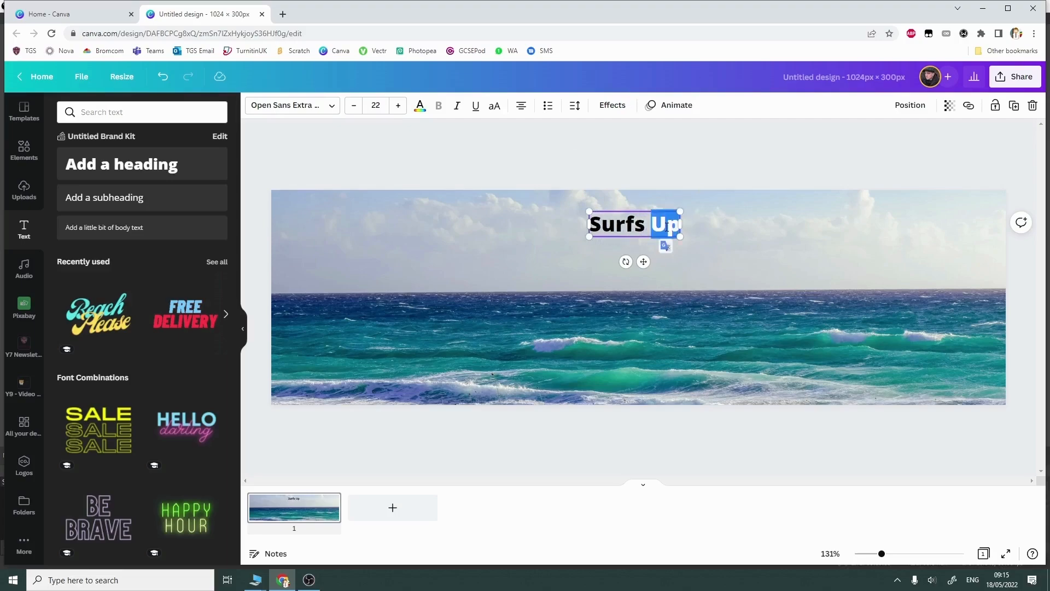
pyautogui.click(328, 110)
pyautogui.click(92, 193)
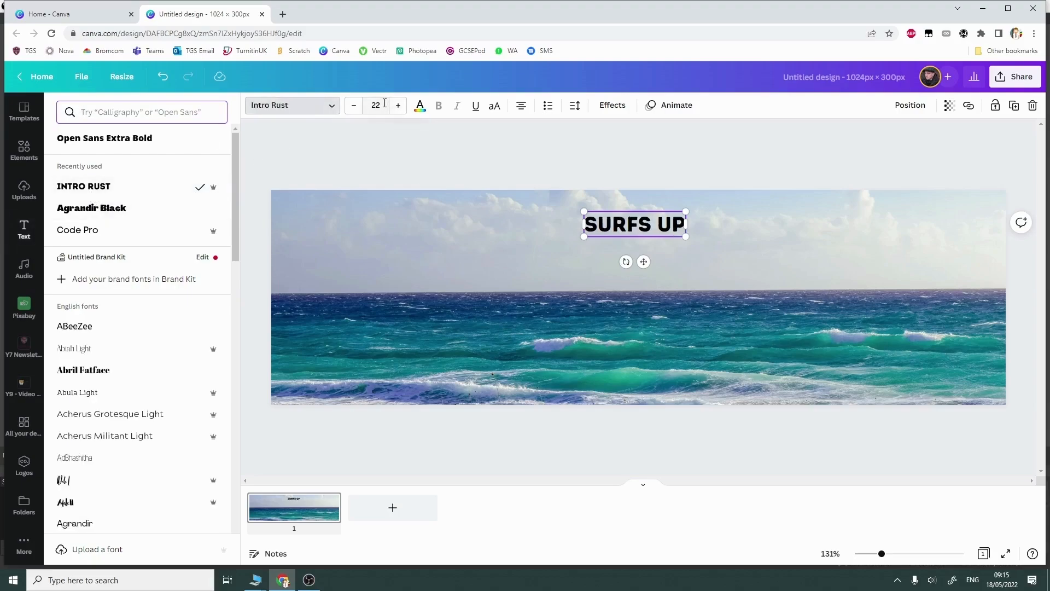
# Step: Set the font size of the "Surfs Up" heading to 120
pyautogui.moveTo(385, 104); pyautogui.dragTo(359, 111)
pyautogui.click(357, 110)
pyautogui.click(398, 110)
pyautogui.click(398, 110)
pyautogui.click(398, 110)
pyautogui.click(398, 111)
pyautogui.click(398, 110)
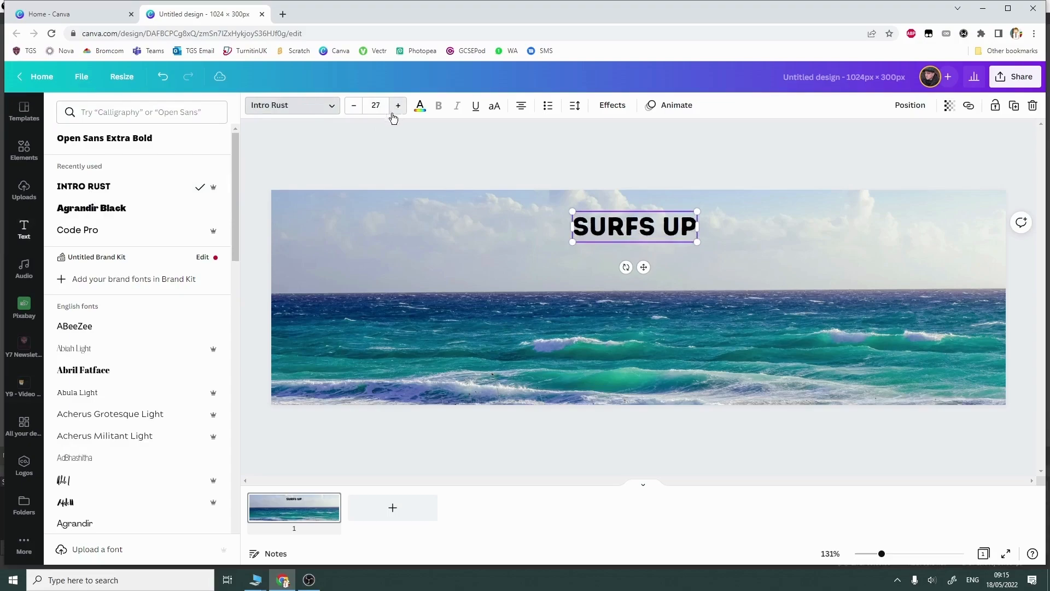
pyautogui.click(397, 110)
pyautogui.click(397, 110)
pyautogui.click(397, 110)
pyautogui.click(381, 104)
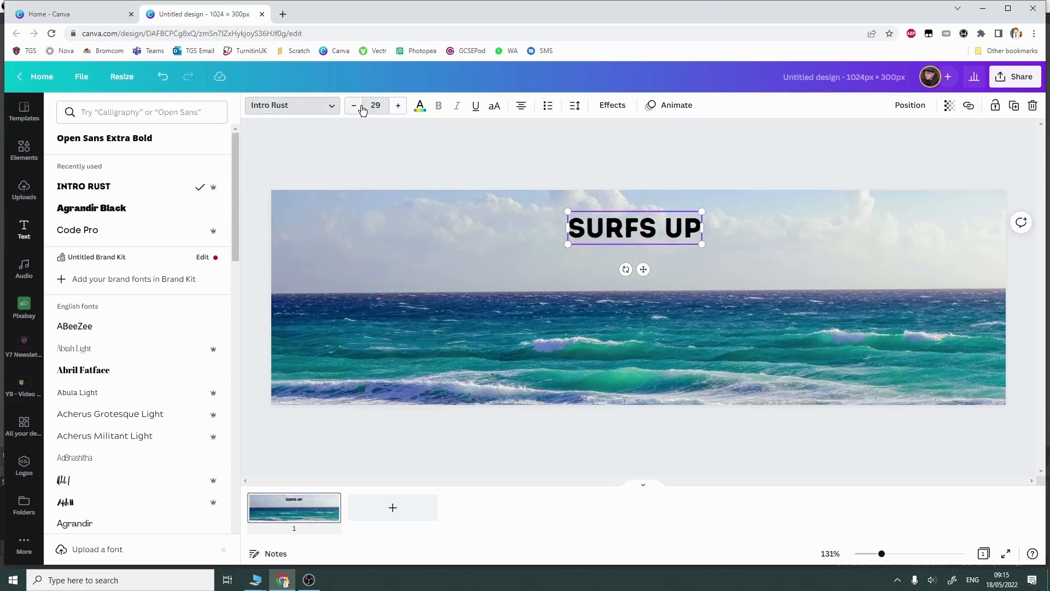
pyautogui.click(359, 108)
pyautogui.moveTo(382, 104); pyautogui.dragTo(373, 102)
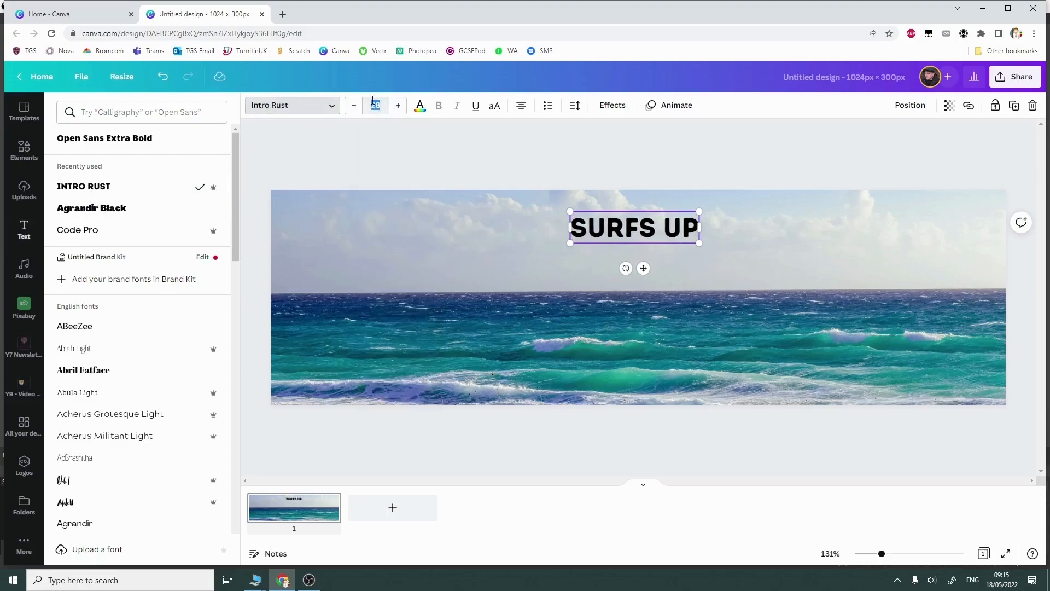
pyautogui.write('120')
pyautogui.press('Return')
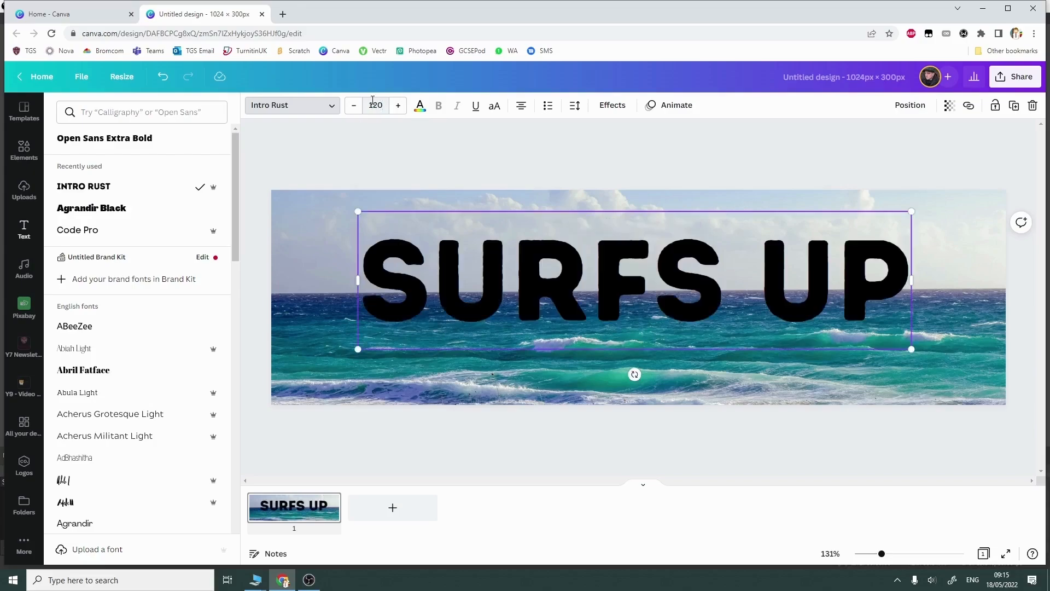
# Step: Colour the heading purple (#8c52ff), try the Neon text effect on it and settle on the Echo effect
pyautogui.click(420, 105)
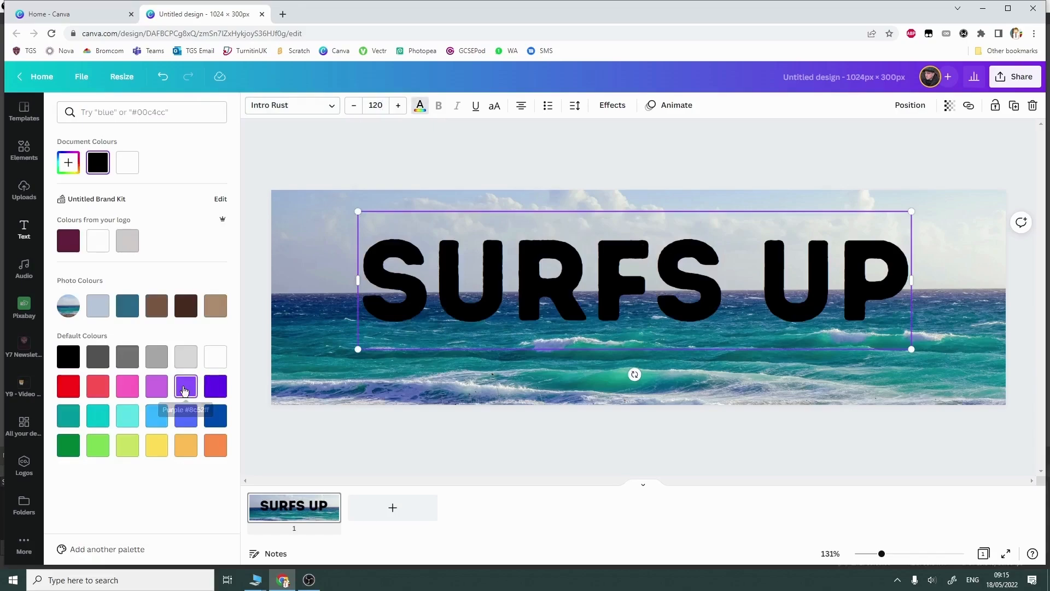
pyautogui.click(184, 390)
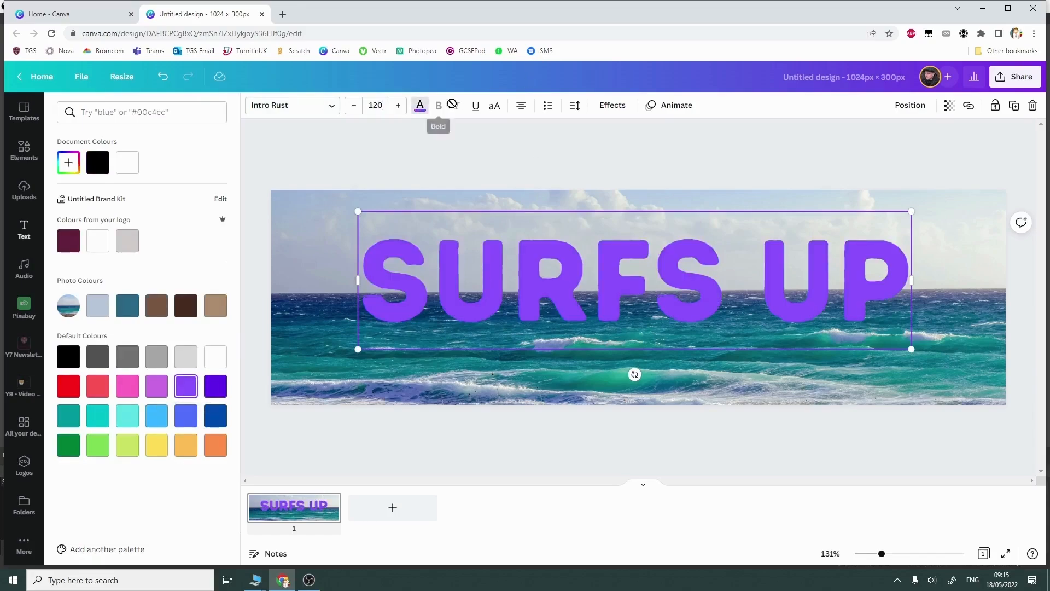
pyautogui.click(618, 107)
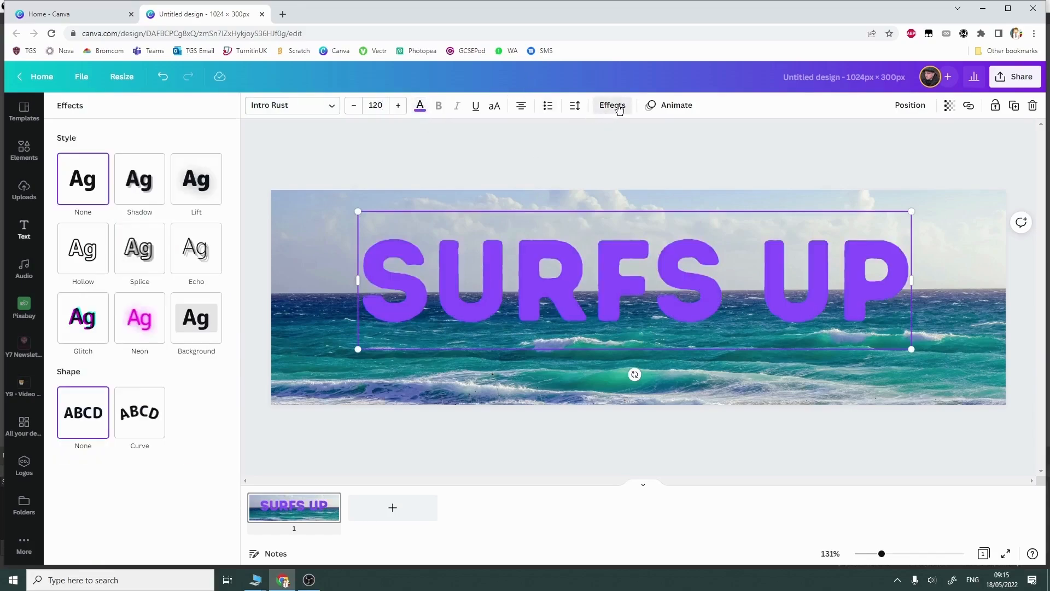
pyautogui.click(153, 327)
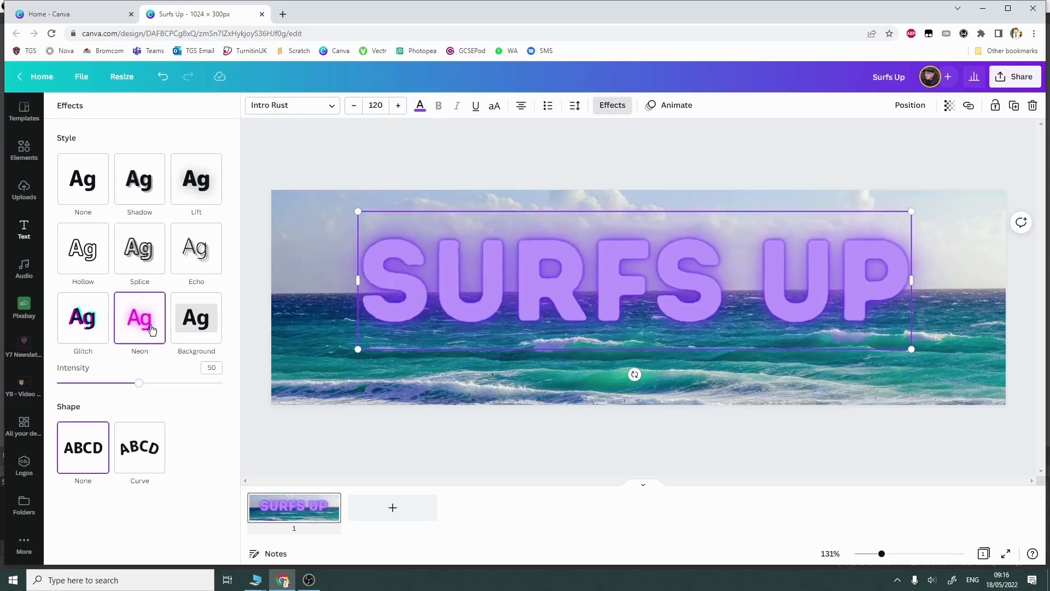
pyautogui.click(196, 253)
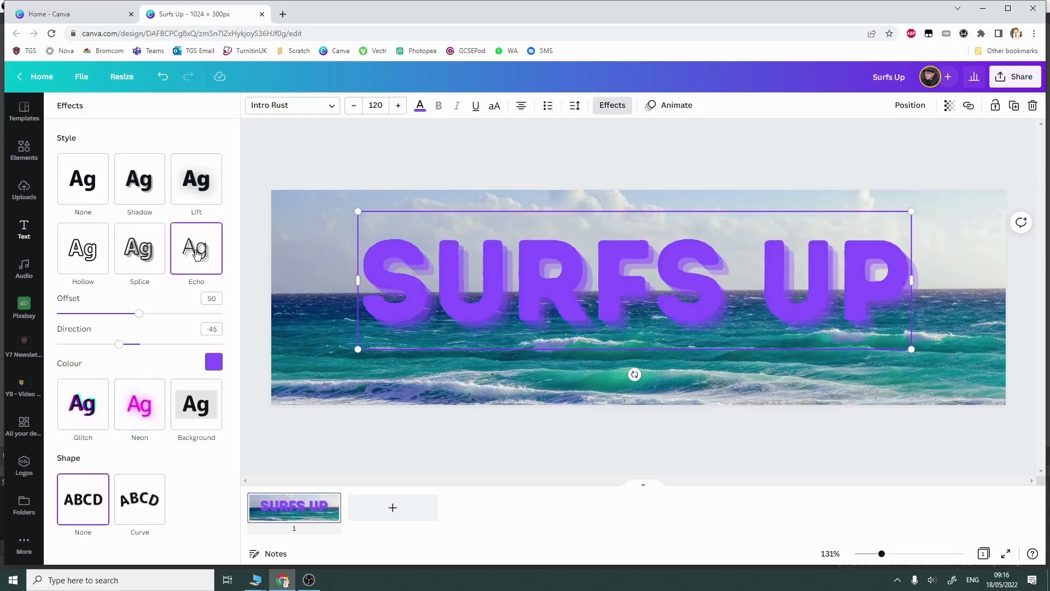
# Step: Apply the Shift text animation to the "Surfs Up" heading
pyautogui.click(674, 105)
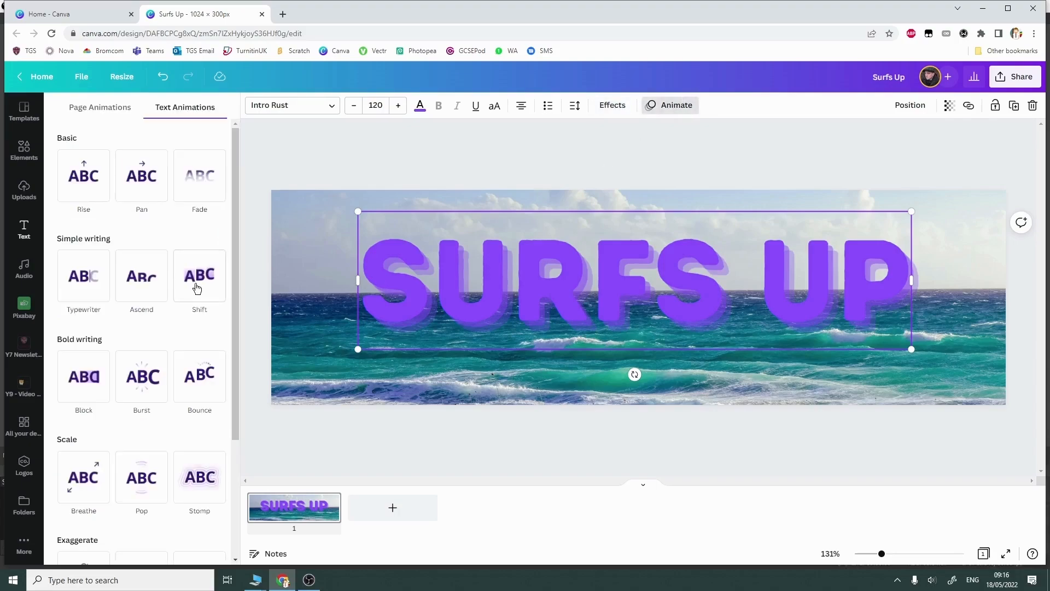
pyautogui.click(196, 286)
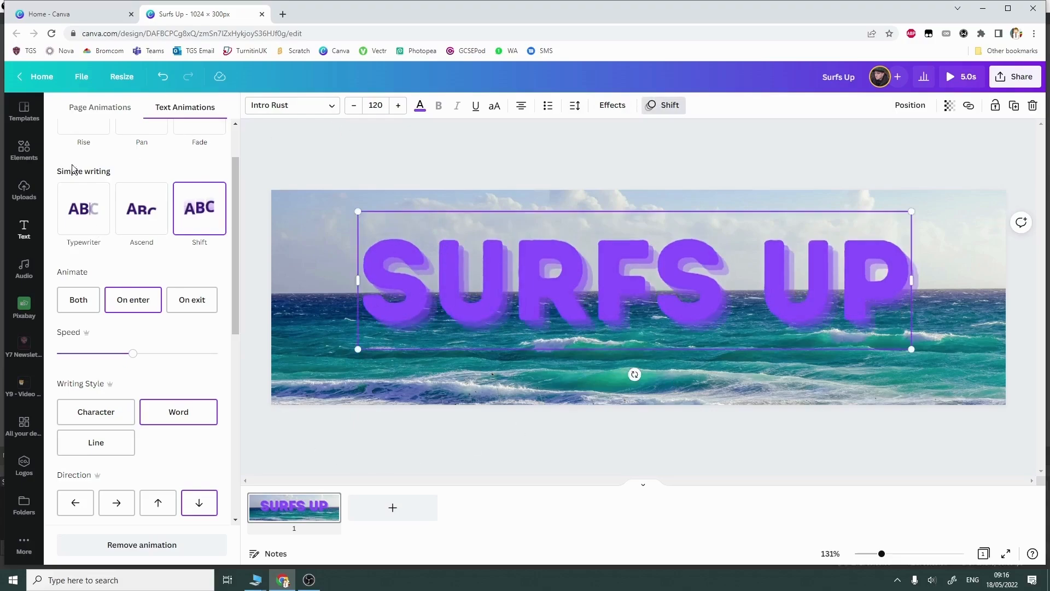
pyautogui.click(435, 436)
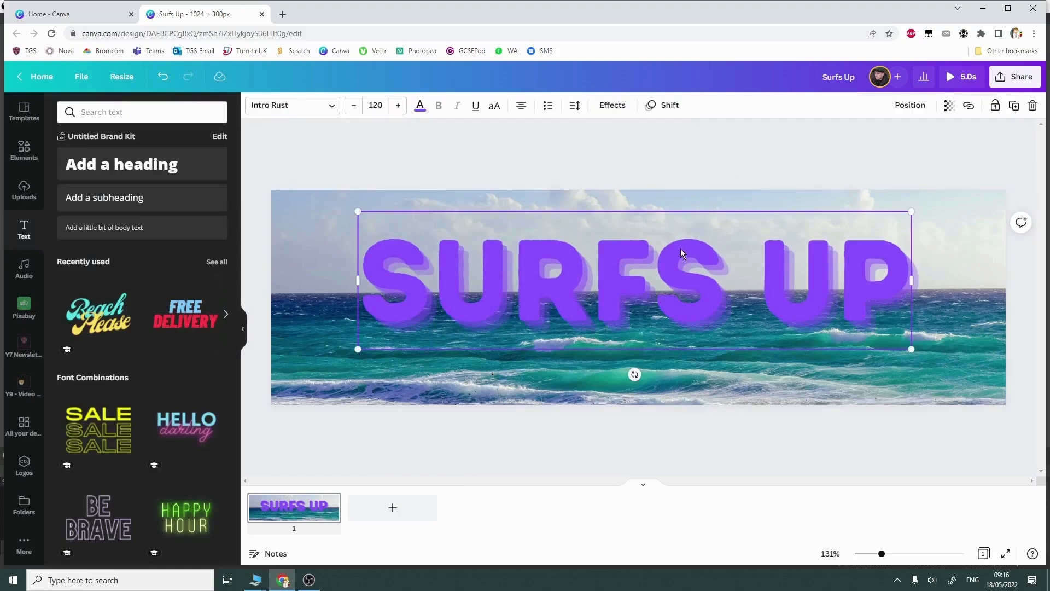
# Step: Replace the purple heading with the "Beach Please" font combination
pyautogui.press('Delete')
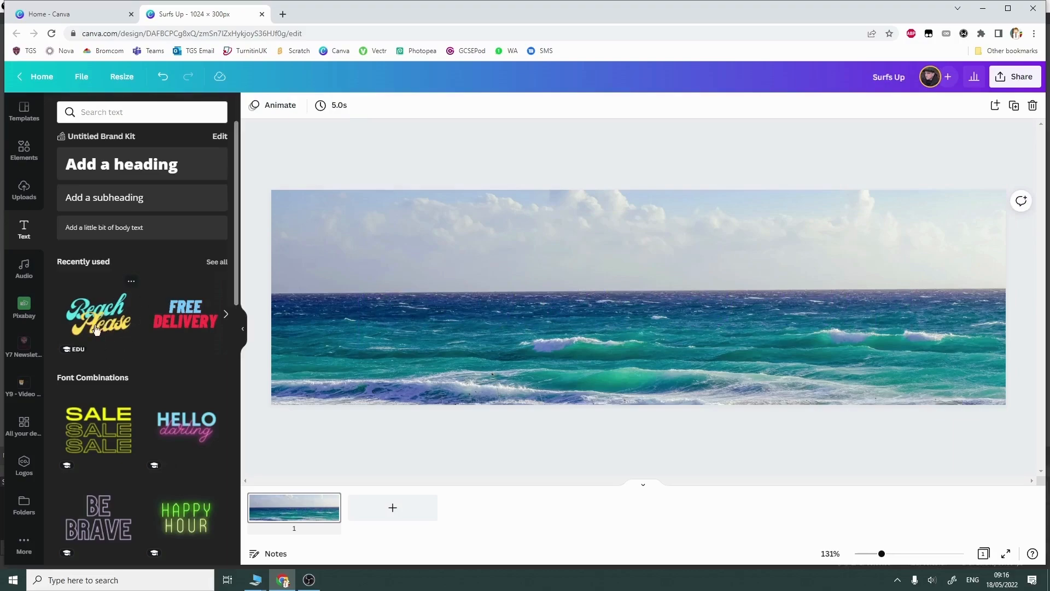
pyautogui.scroll(-7, 93, 420)
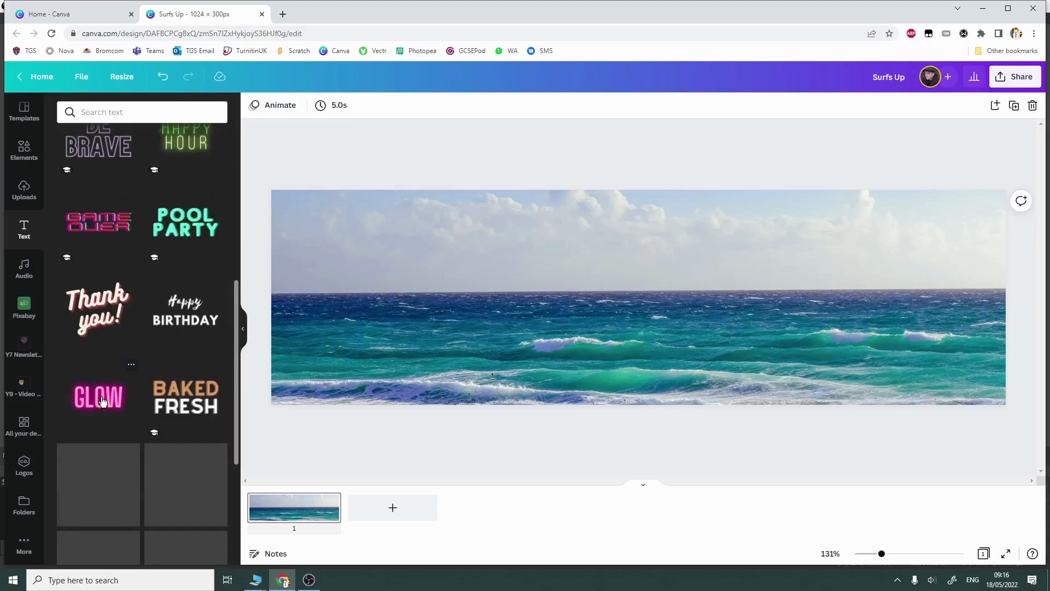
pyautogui.scroll(4, 102, 401)
pyautogui.scroll(2, 102, 401)
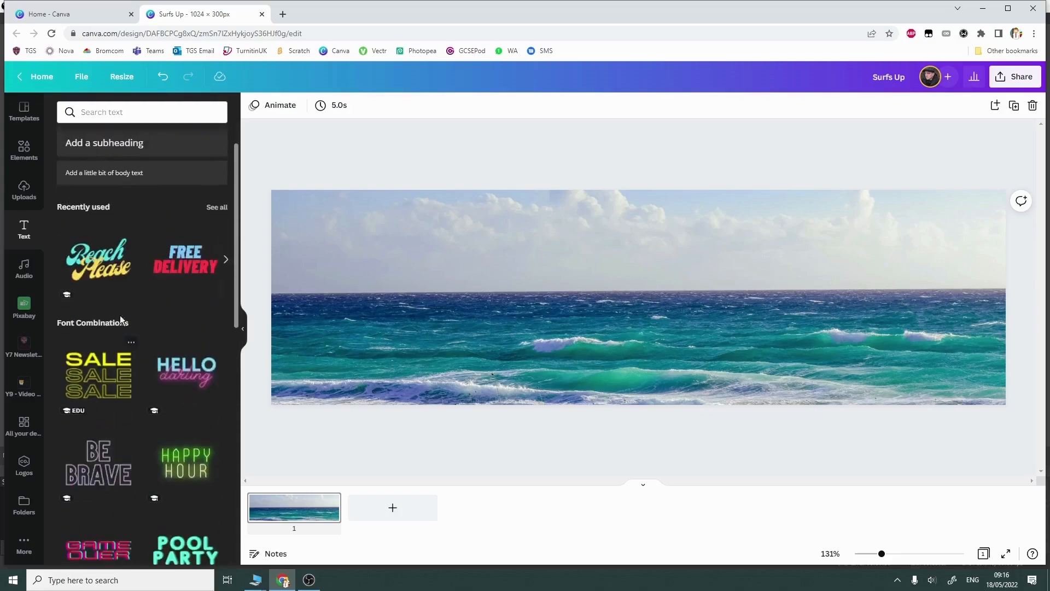
pyautogui.click(107, 266)
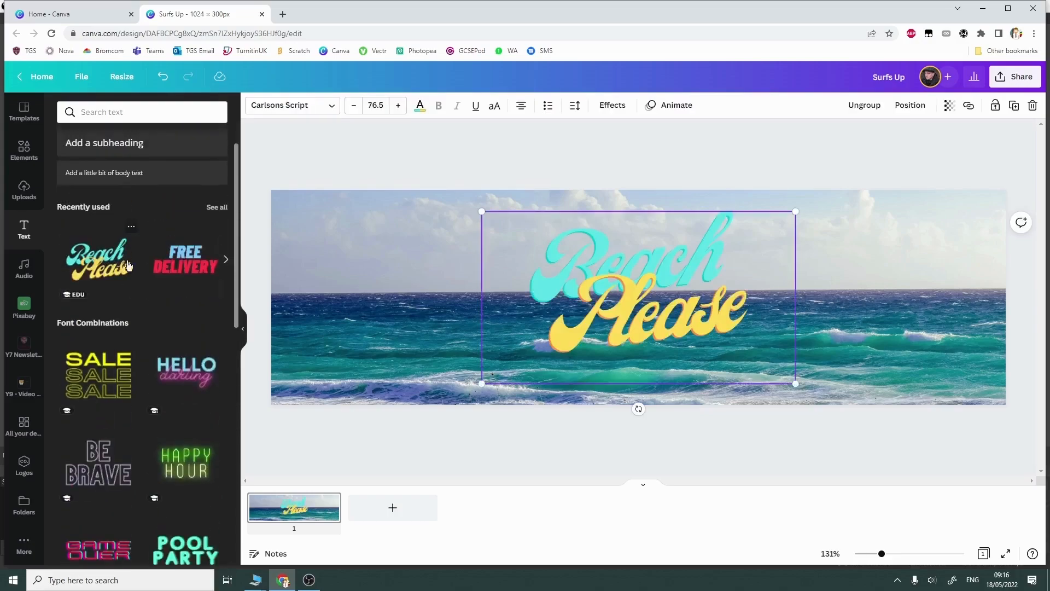
# Step: Change the wording of the font combination from "Beach Please" to "Surfs Up", with one word on each line
pyautogui.click(655, 321)
pyautogui.doubleClick(651, 324)
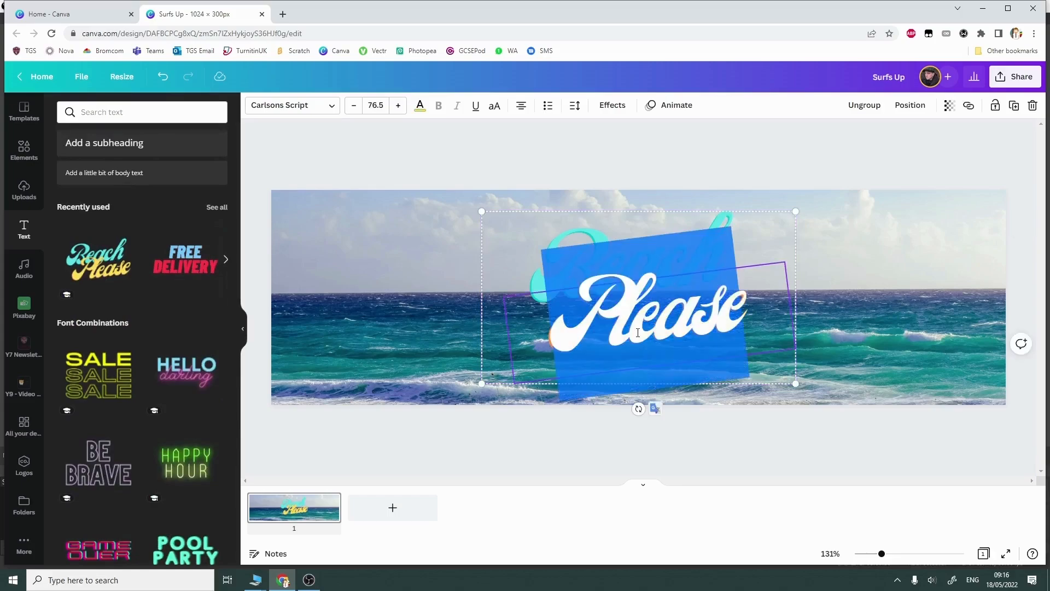
pyautogui.write('up')
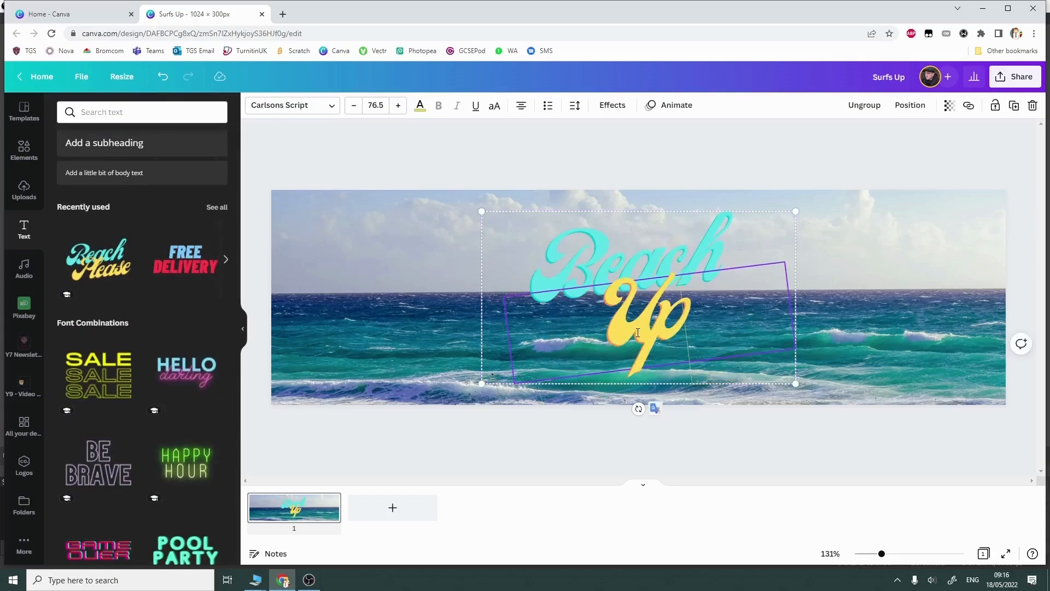
pyautogui.click(586, 256)
pyautogui.doubleClick(586, 256)
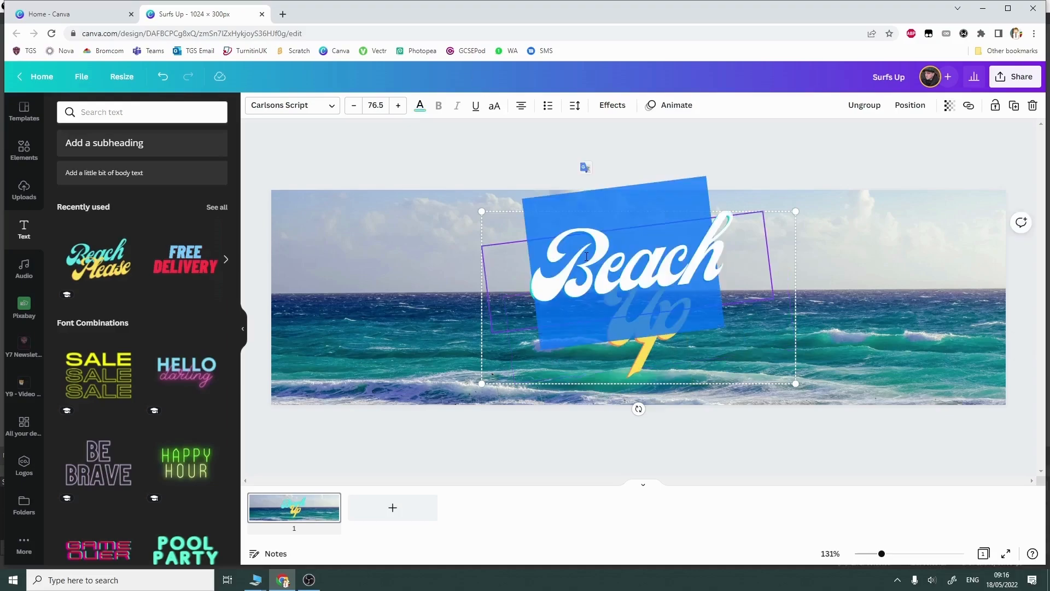
pyautogui.write('Surfs')
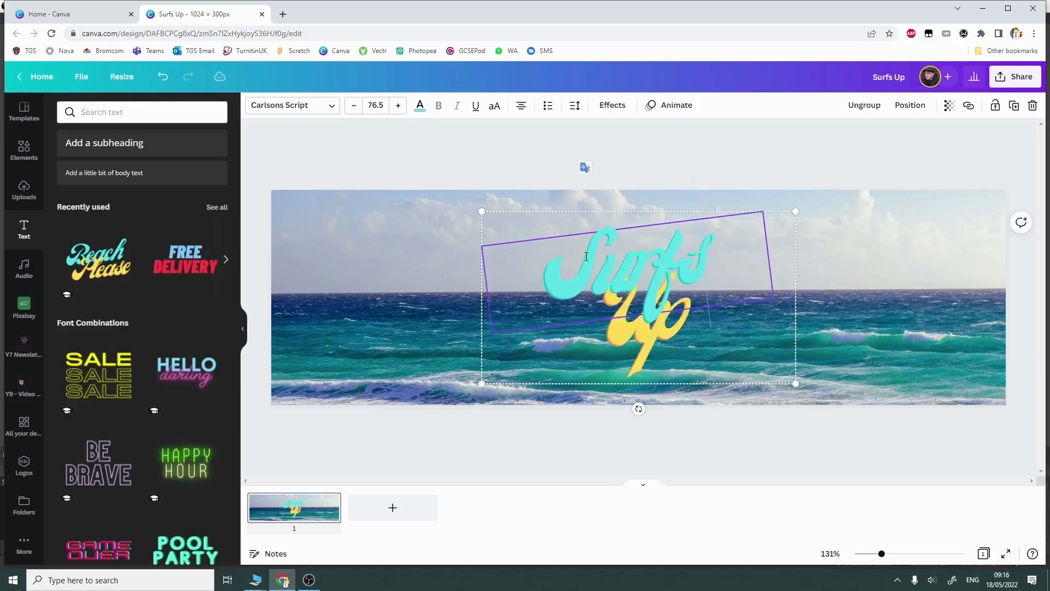
pyautogui.click(769, 469)
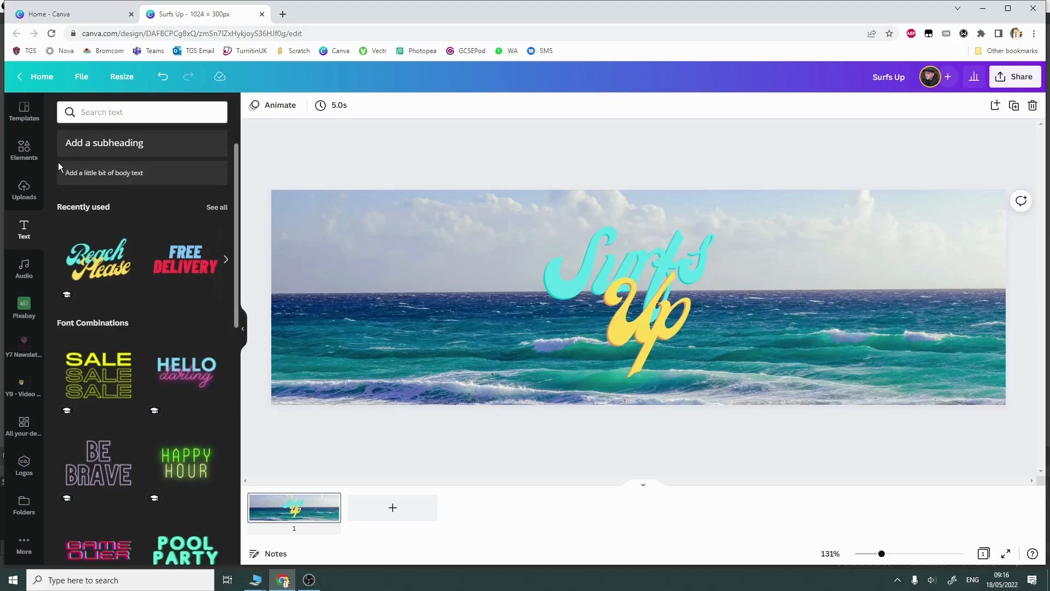
# Step: Search the graphics for "surfer" and place the blond surfer in the pale T-shirt beside the "Surfs Up" text
pyautogui.click(19, 155)
pyautogui.moveTo(101, 112); pyautogui.dragTo(57, 118)
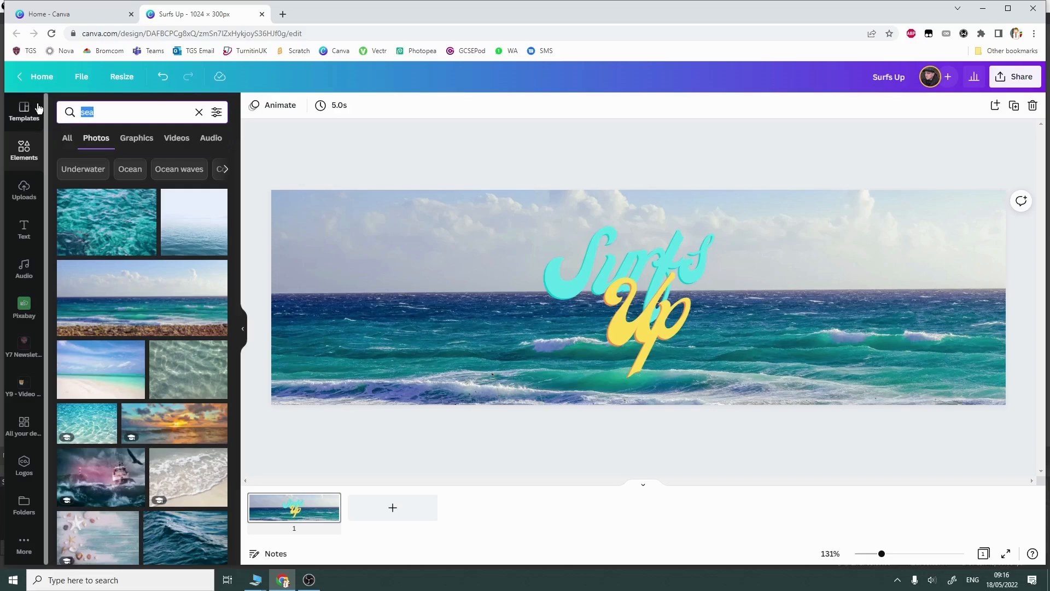
pyautogui.write('surf')
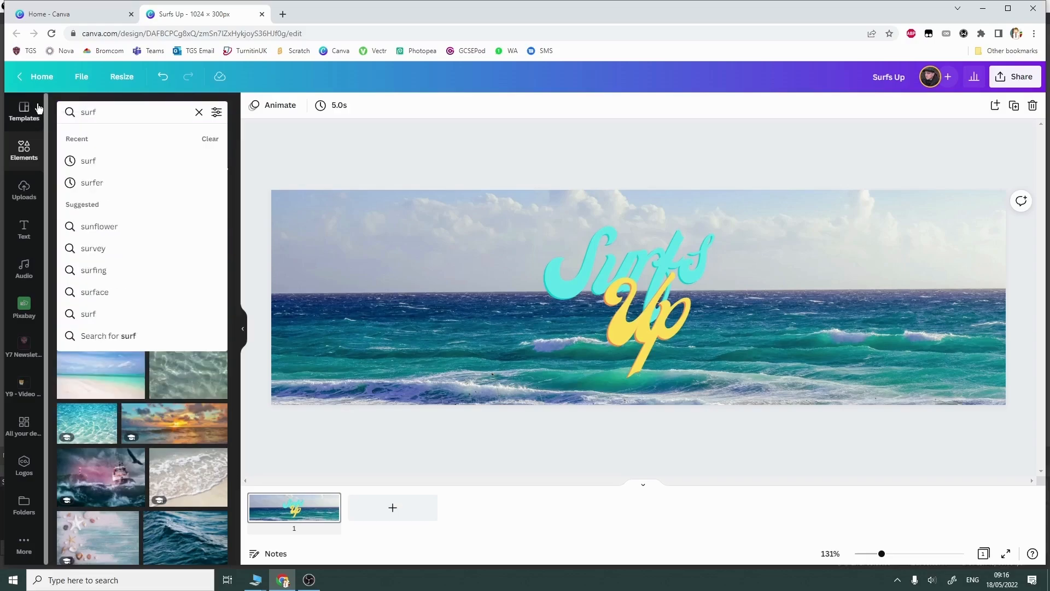
pyautogui.write('er')
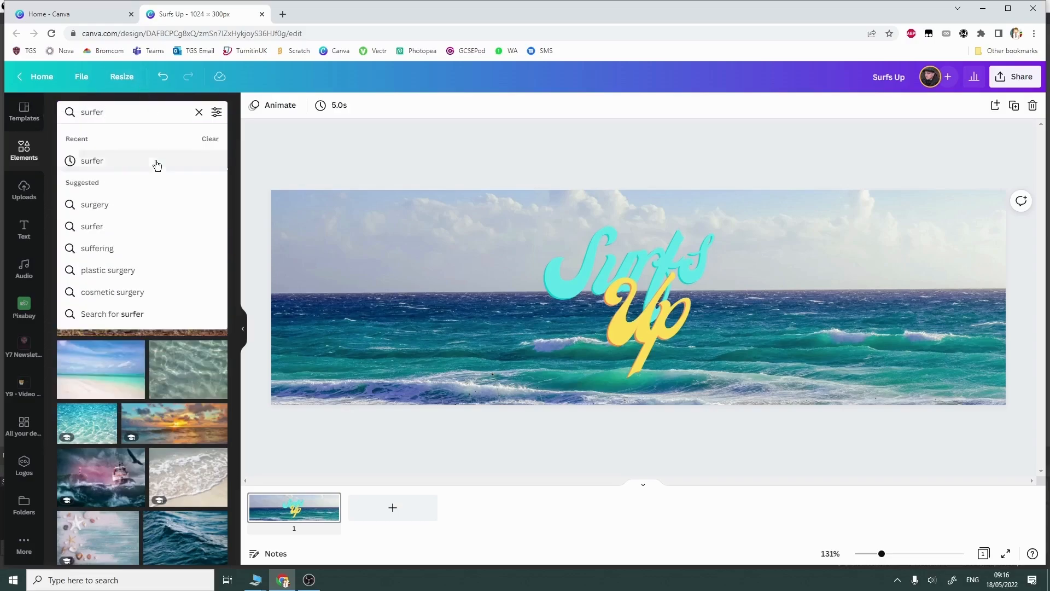
pyautogui.click(120, 161)
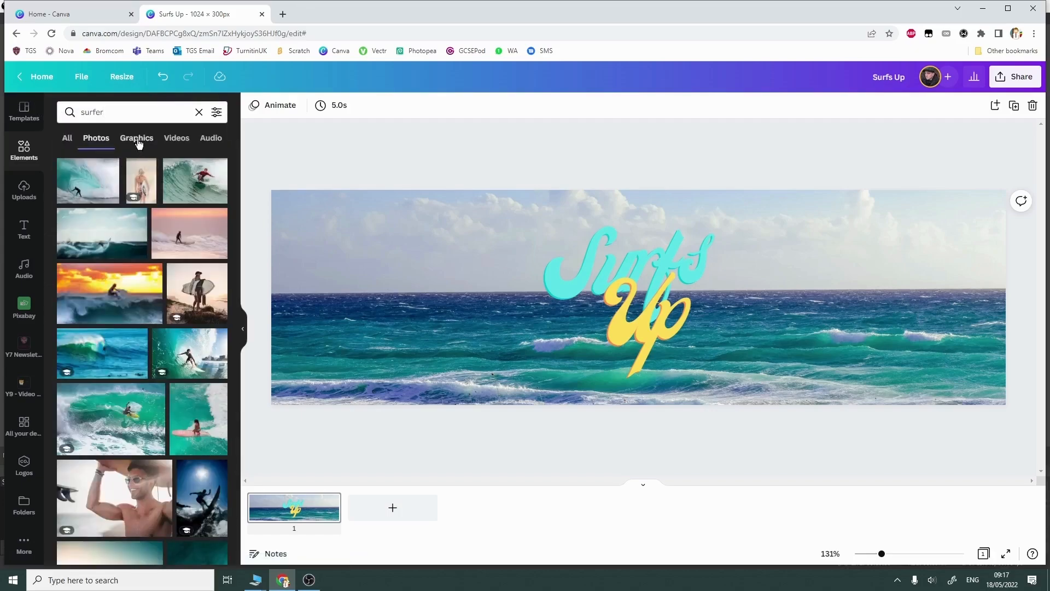
pyautogui.click(133, 139)
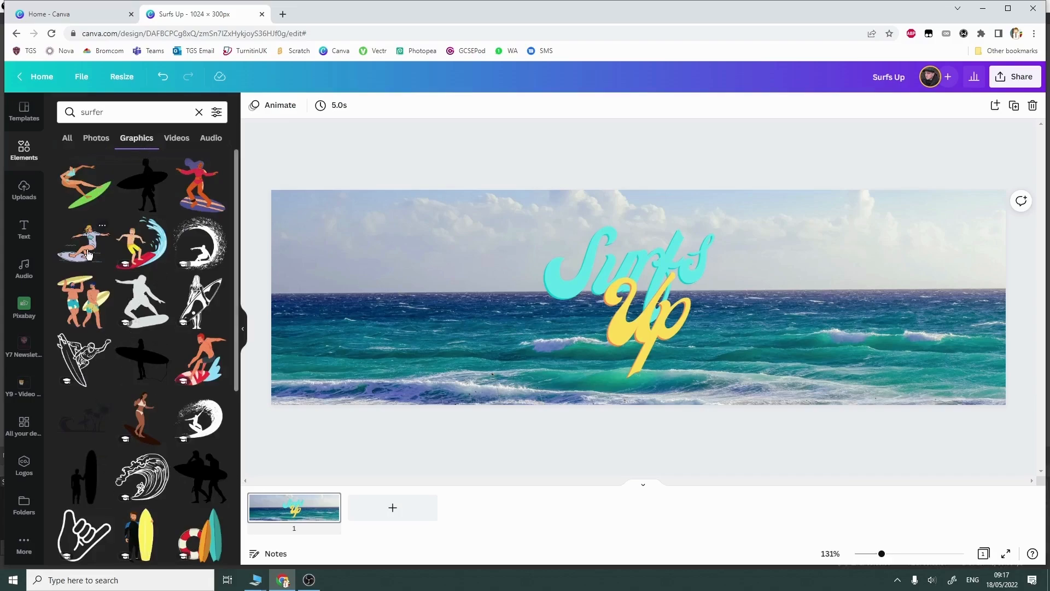
pyautogui.moveTo(88, 254); pyautogui.dragTo(424, 297)
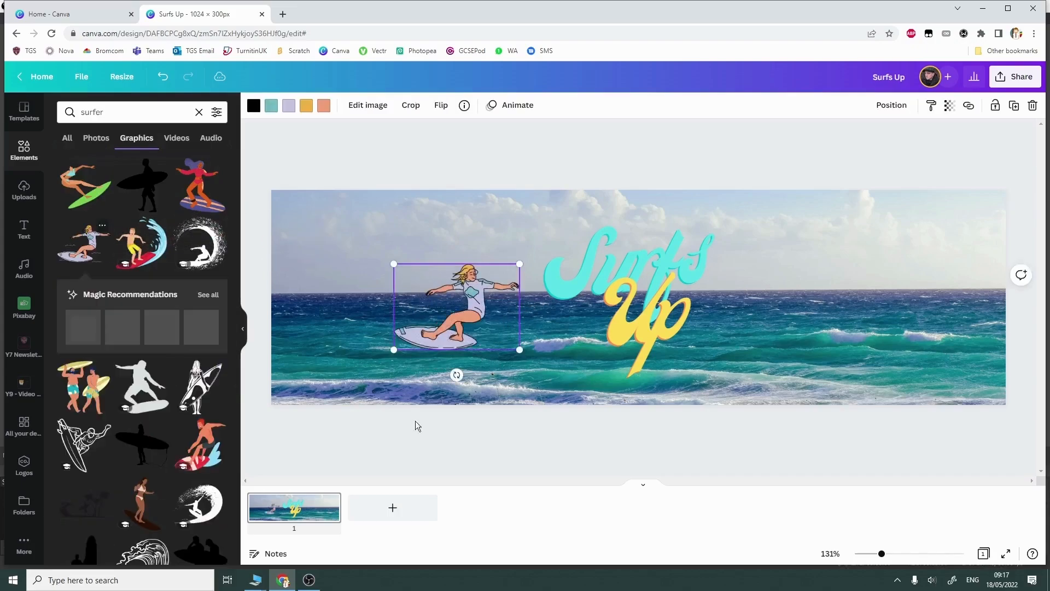
# Step: Enlarge the surfer graphic, overlap it with the text, and try bringing it forward and sending it backward
pyautogui.moveTo(395, 262); pyautogui.dragTo(339, 223)
pyautogui.moveTo(434, 296); pyautogui.dragTo(559, 307)
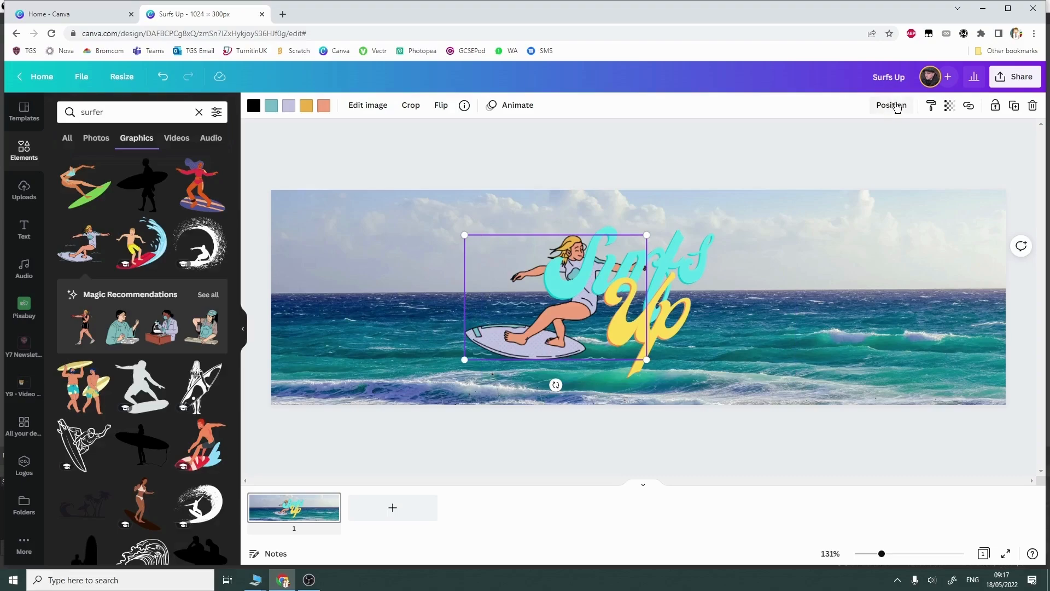
pyautogui.click(896, 105)
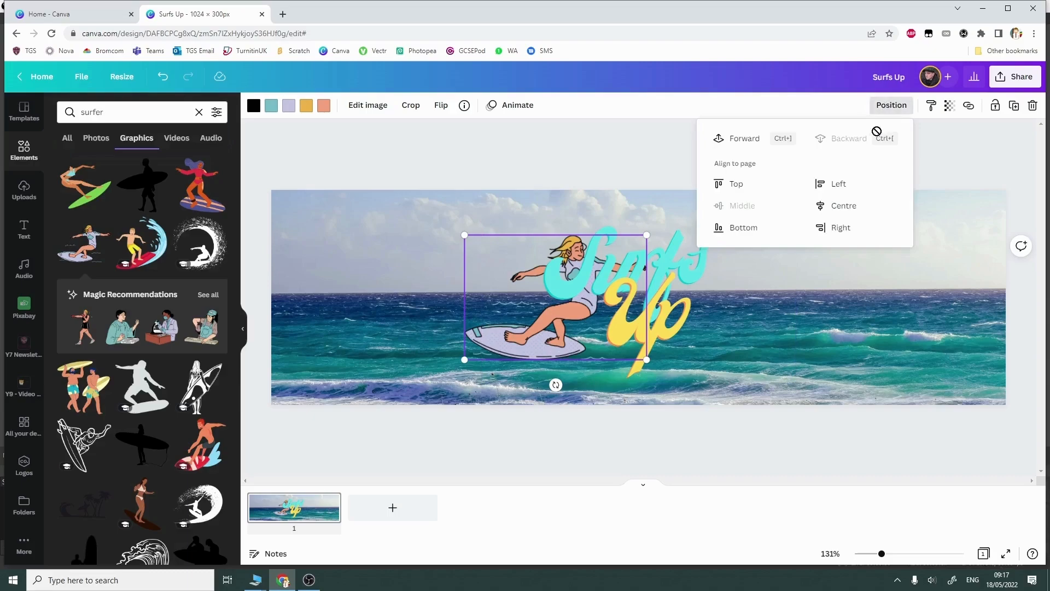
pyautogui.click(746, 143)
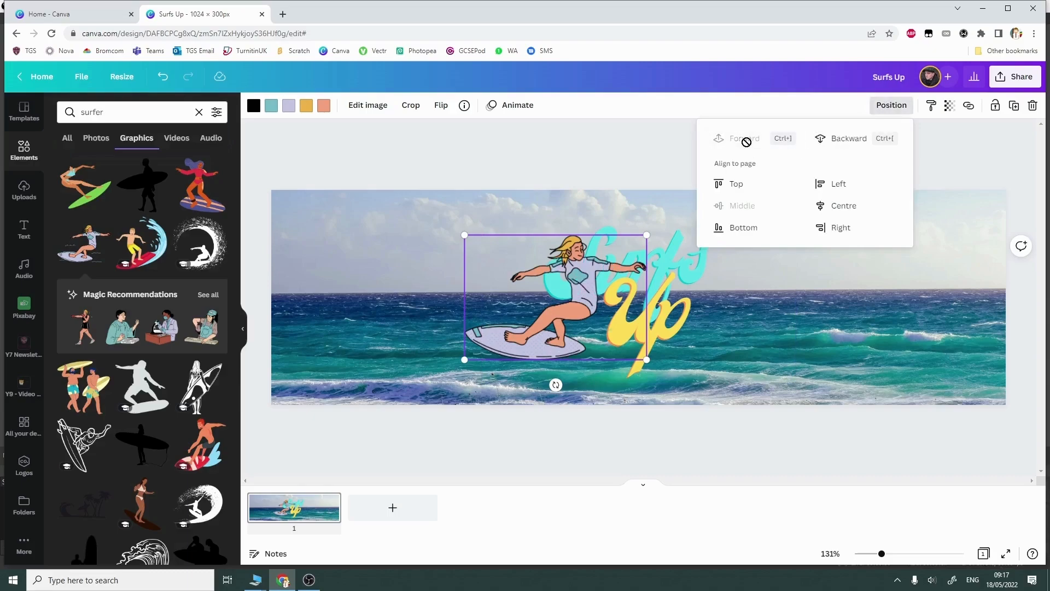
pyautogui.click(838, 139)
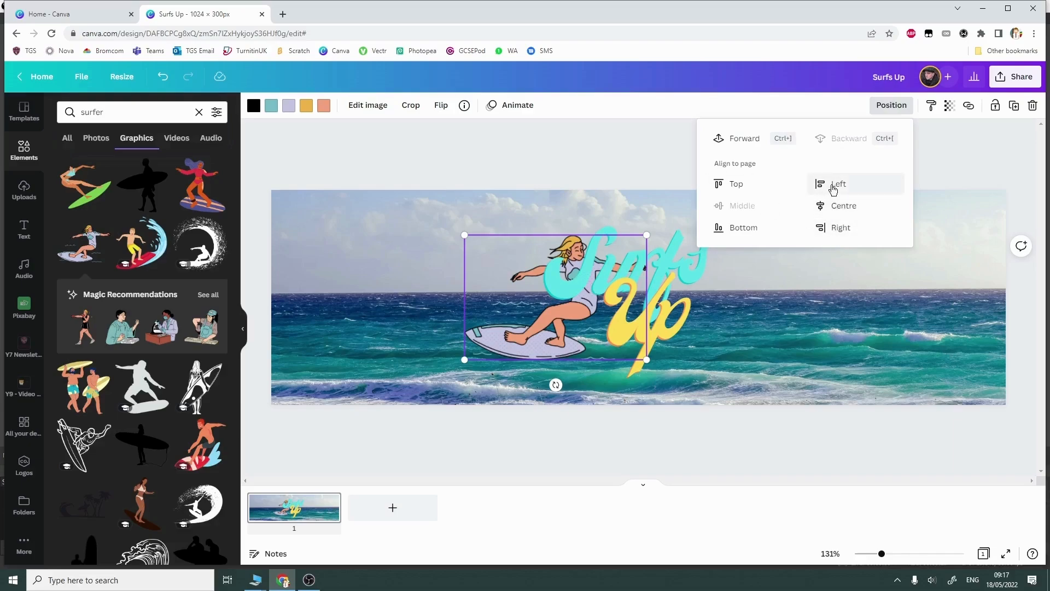
# Step: Try the centre, top, bottom and right page alignments on the surfer graphic, and place it left of the "Surfs Up" text
pyautogui.click(834, 206)
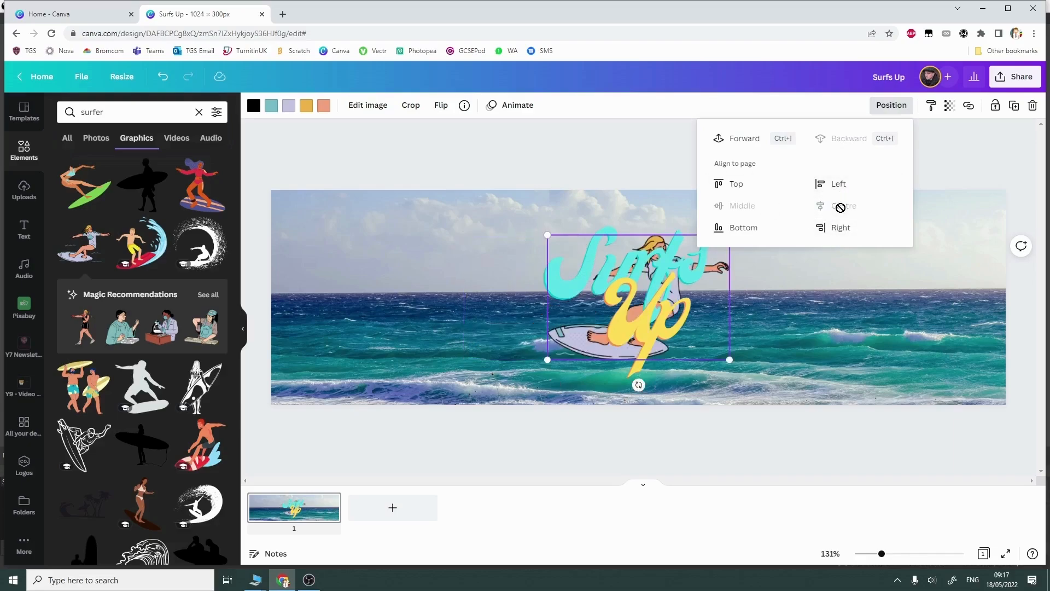
pyautogui.click(737, 189)
pyautogui.click(757, 232)
pyautogui.click(831, 230)
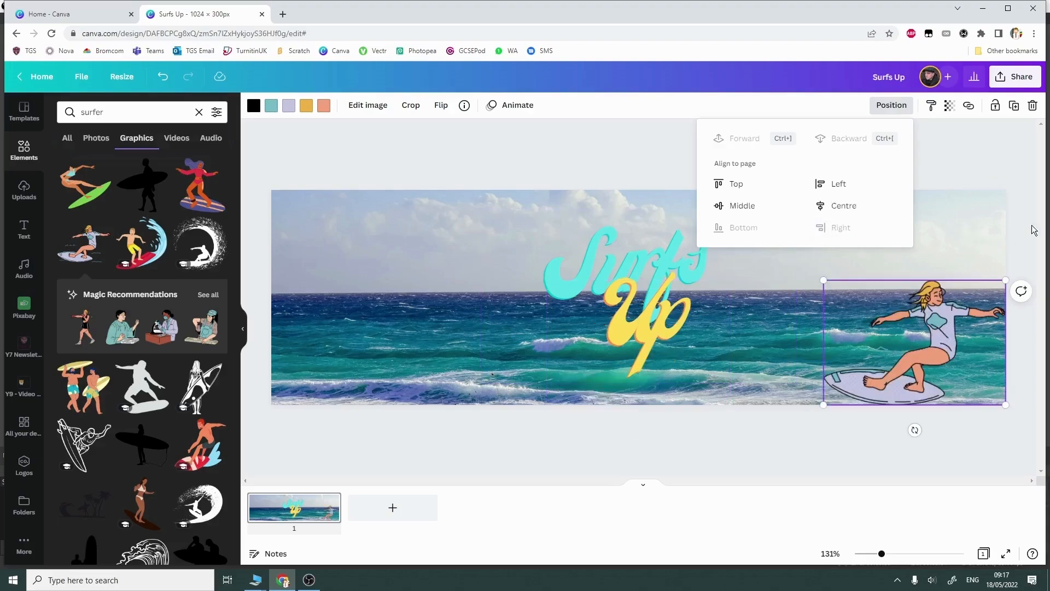
pyautogui.click(980, 288)
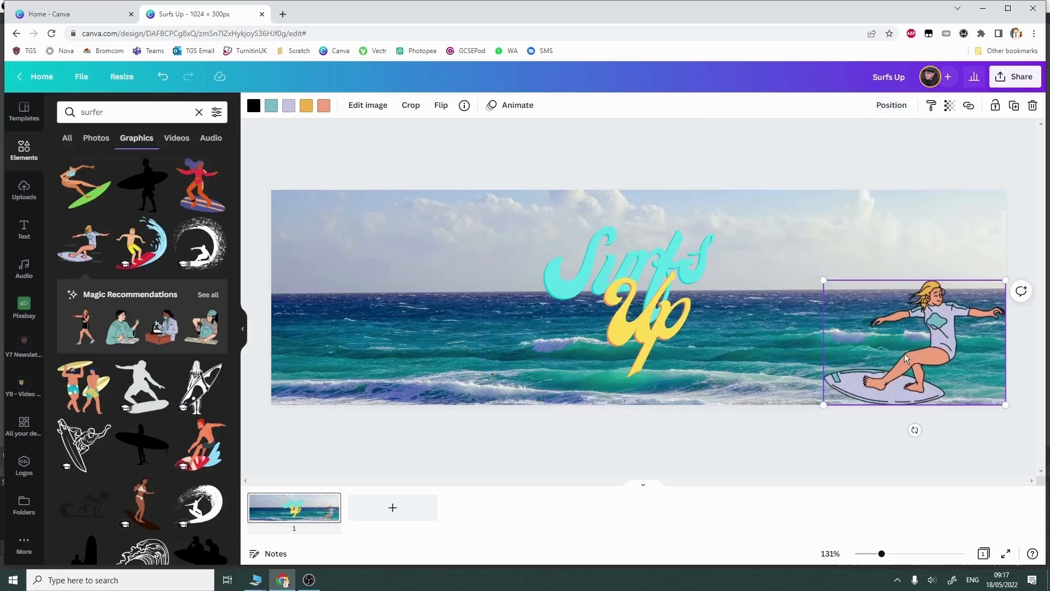
pyautogui.moveTo(926, 349); pyautogui.dragTo(426, 300)
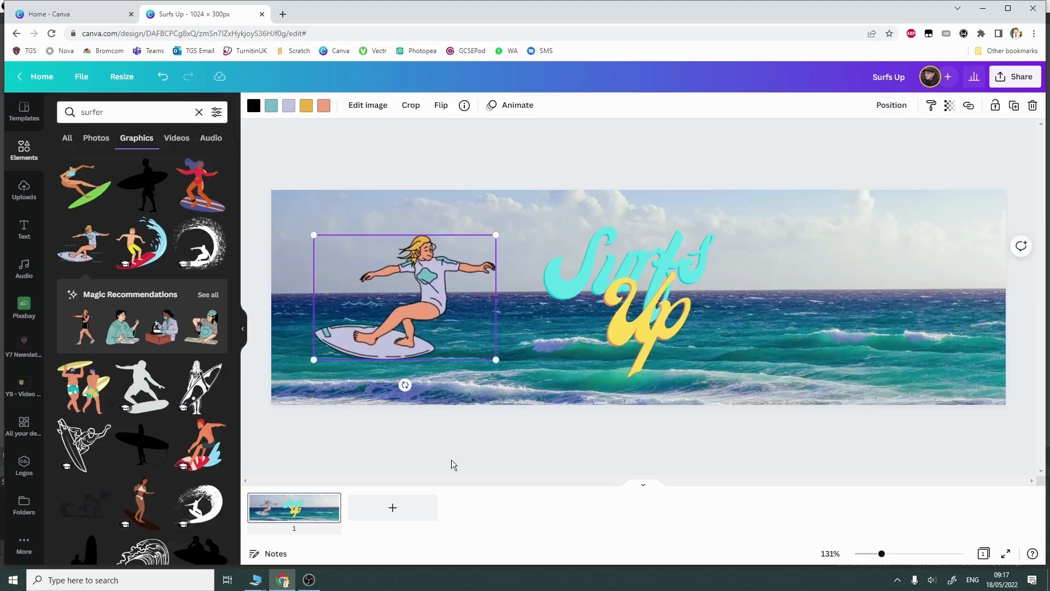
# Step: Add the surfer photo of the man in sunglasses to the banner, right of the "Surfs Up" text
pyautogui.click(104, 138)
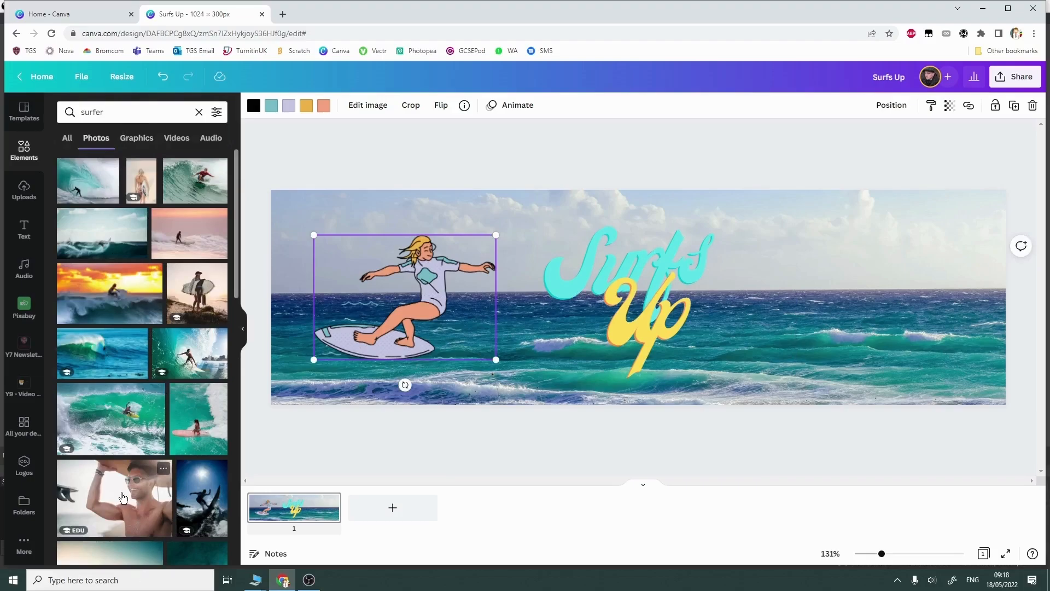
pyautogui.moveTo(123, 498); pyautogui.dragTo(793, 243)
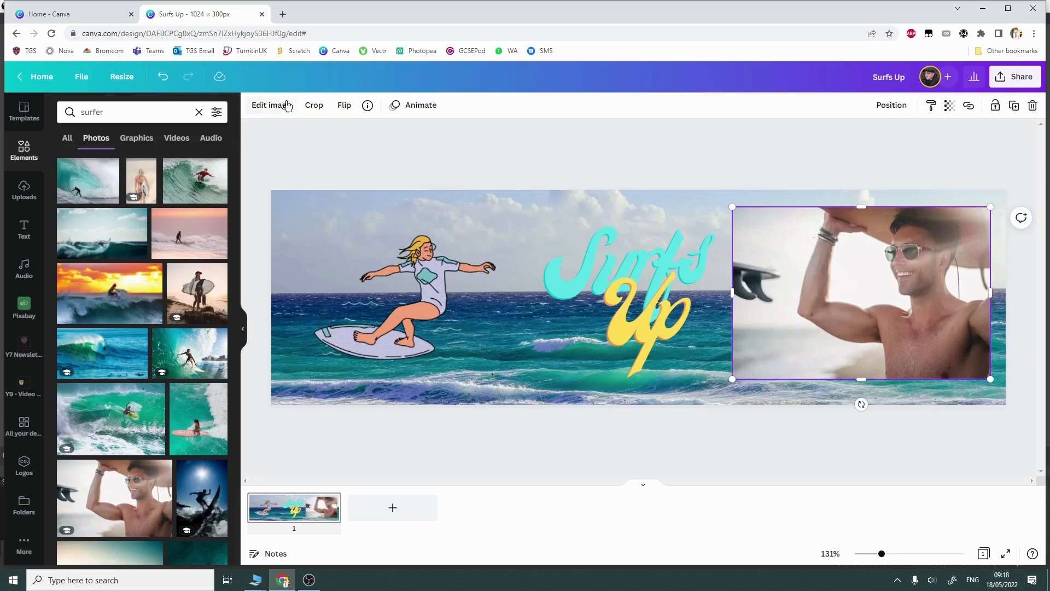
pyautogui.click(841, 435)
# Step: Remove the background from the photo of the man in sunglasses
pyautogui.click(859, 316)
pyautogui.click(271, 106)
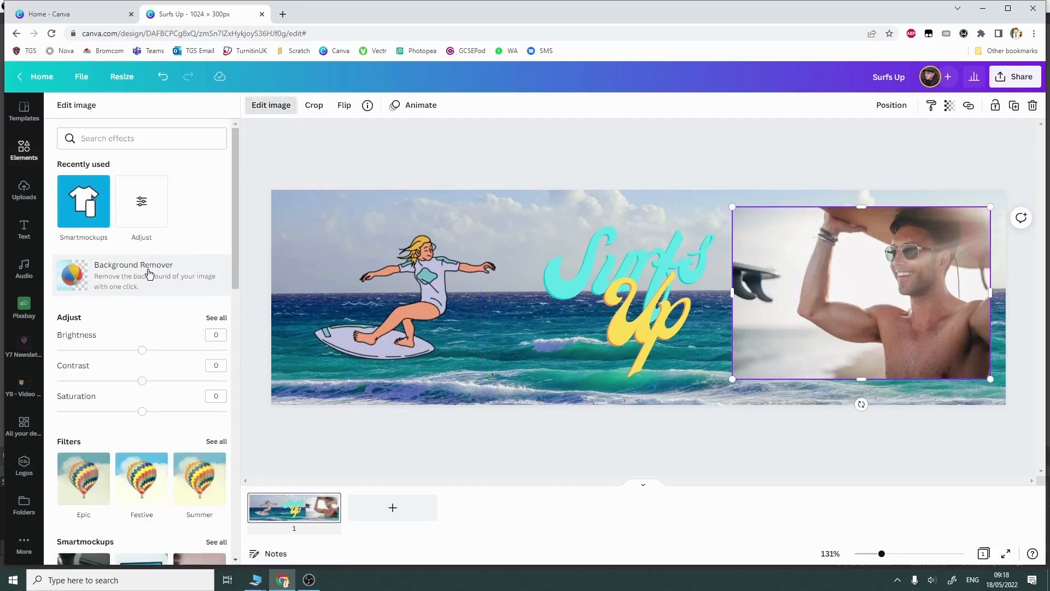
pyautogui.click(149, 273)
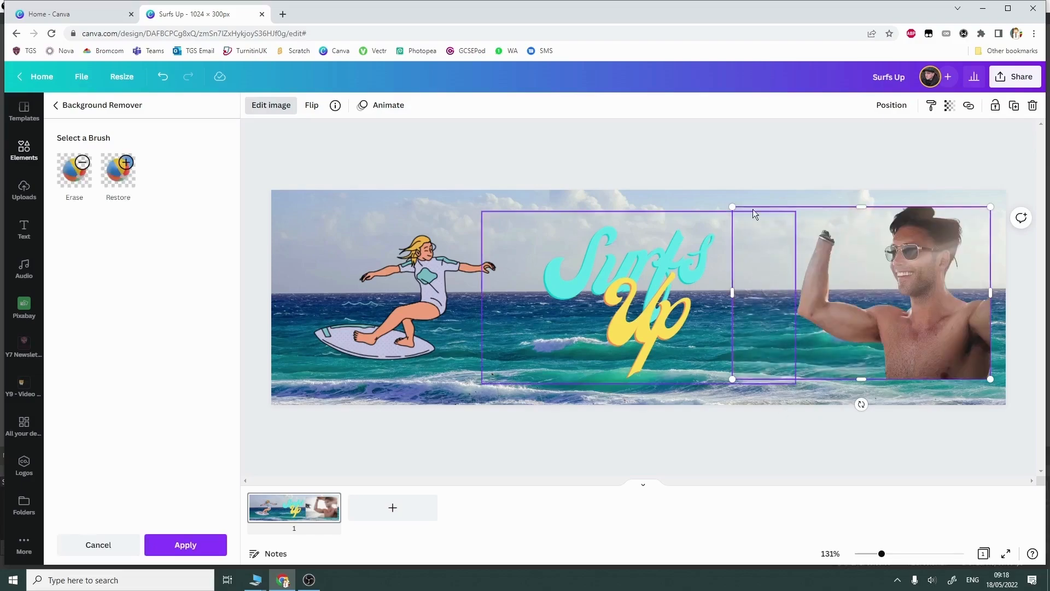
# Step: Enlarge the cut-out man beyond the banner's top and bottom edges and shift it to fill the banner's right end
pyautogui.moveTo(732, 207); pyautogui.dragTo(609, 124)
pyautogui.moveTo(991, 378); pyautogui.dragTo(1048, 422)
pyautogui.moveTo(993, 309); pyautogui.dragTo(972, 306)
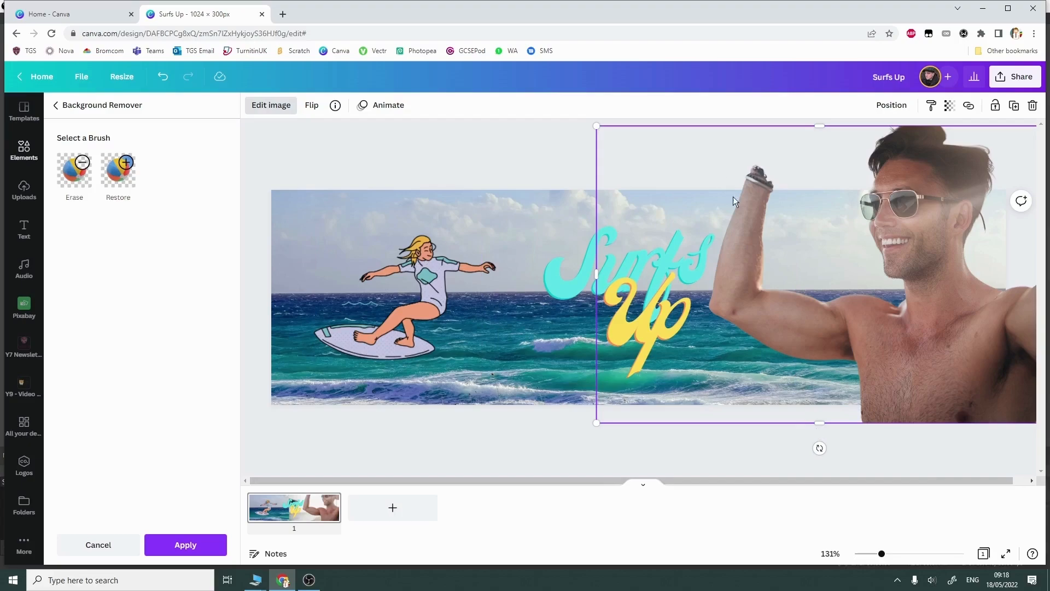
pyautogui.click(864, 554)
pyautogui.moveTo(862, 556); pyautogui.dragTo(867, 556)
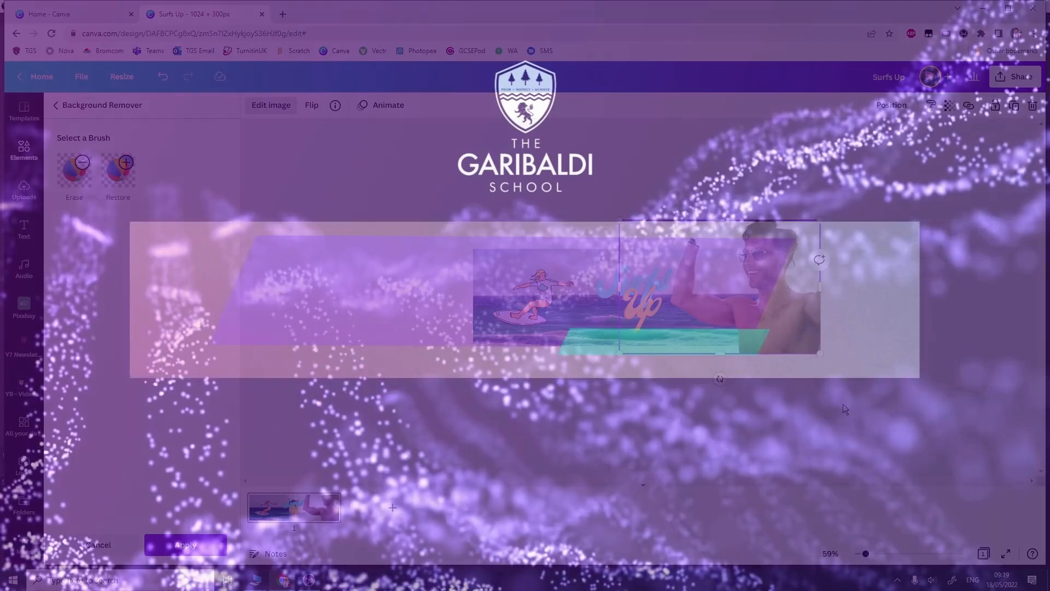